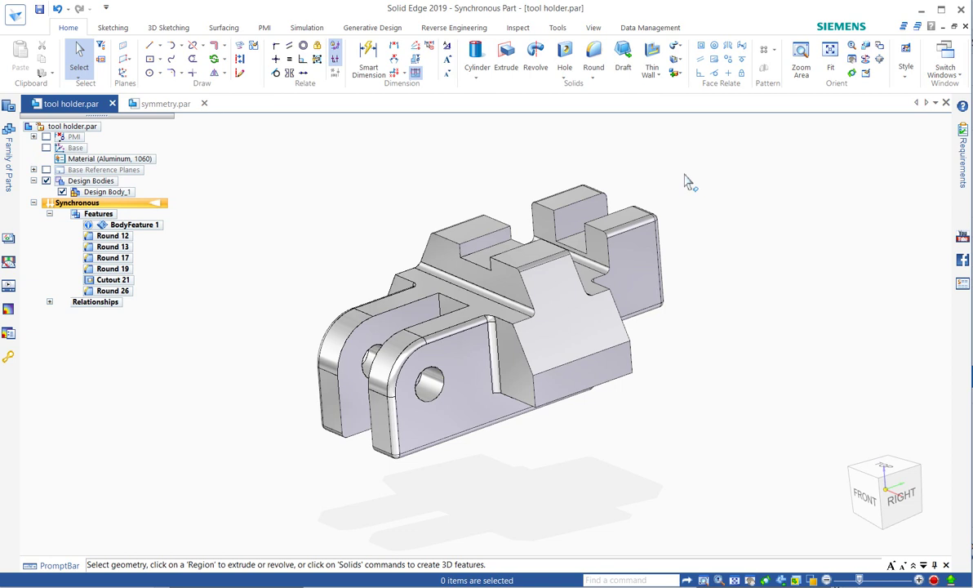
Pick the front block's top face, move the Design Intent panel left, then call up the radial menu.
click(479, 237)
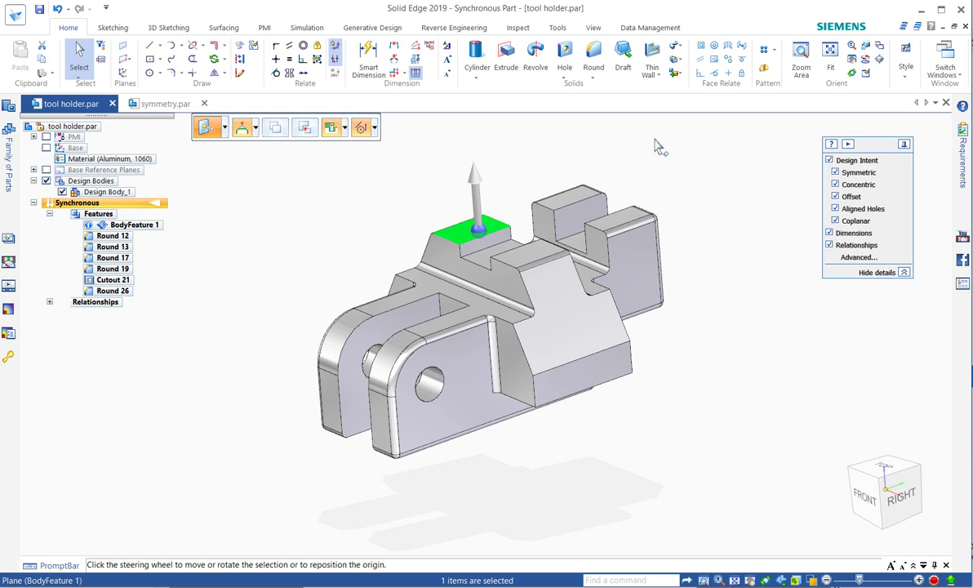
drag(841, 145, 711, 137)
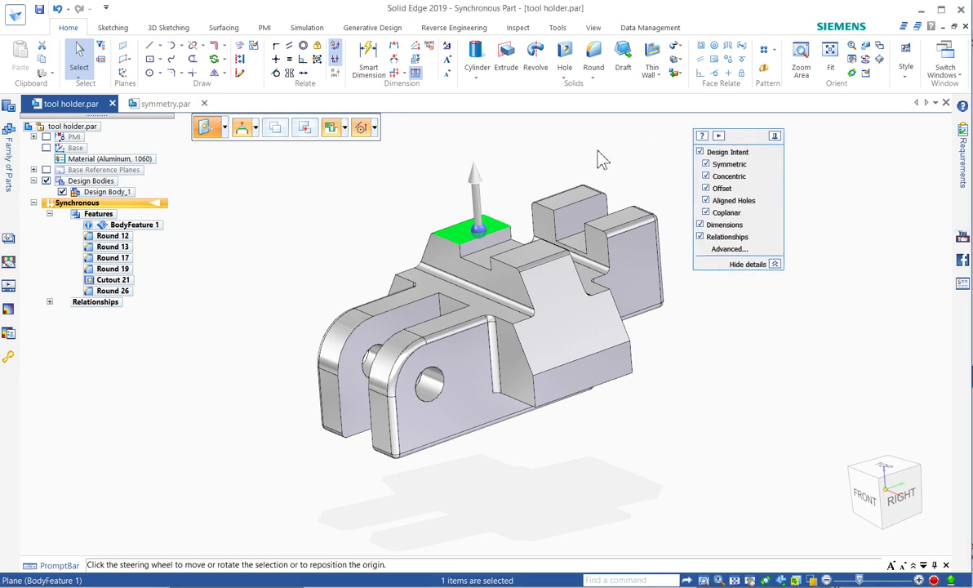
click(601, 157)
right_drag(596, 150, 576, 157)
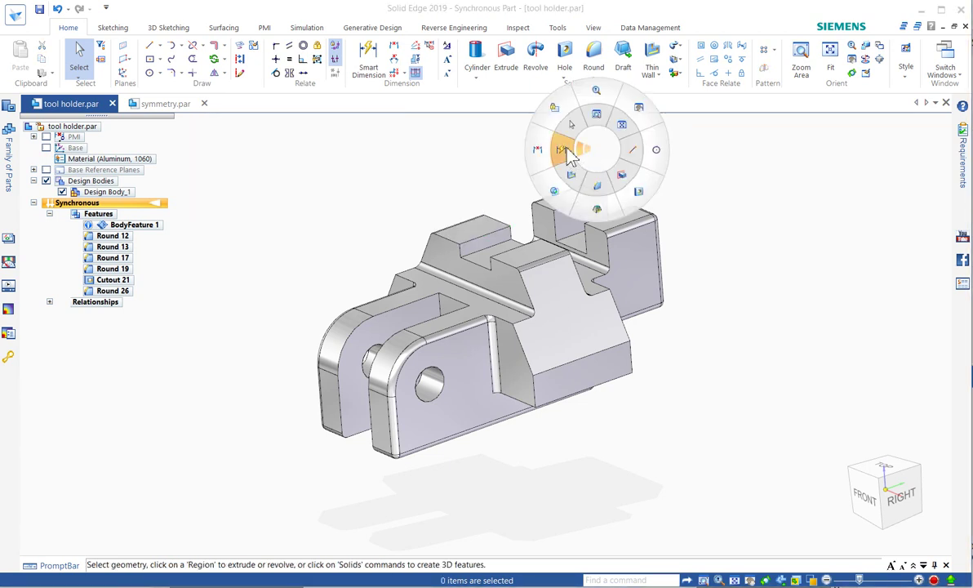
Add a symmetric 12.92 mm Smart Dimension across the rear upright block's edge.
click(574, 155)
click(575, 247)
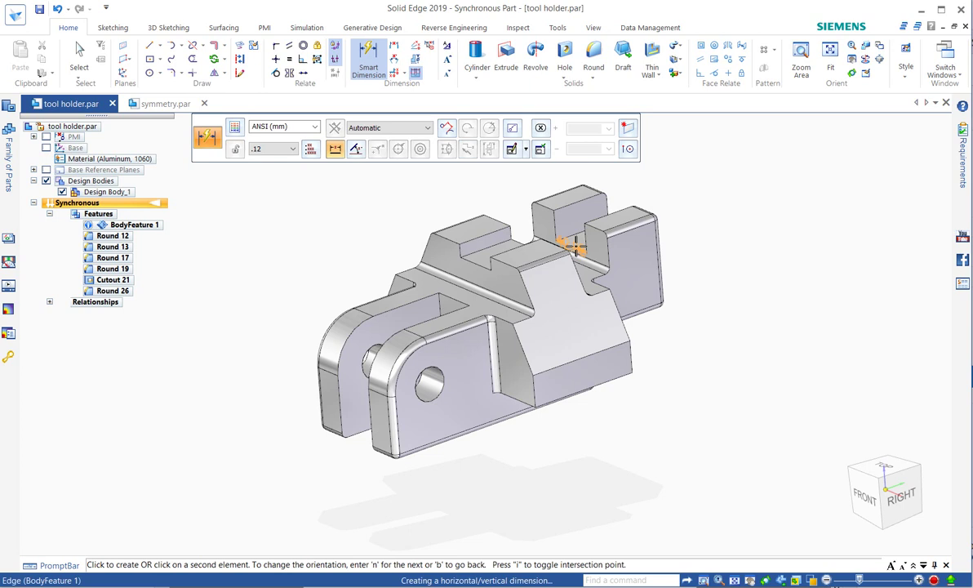
click(535, 175)
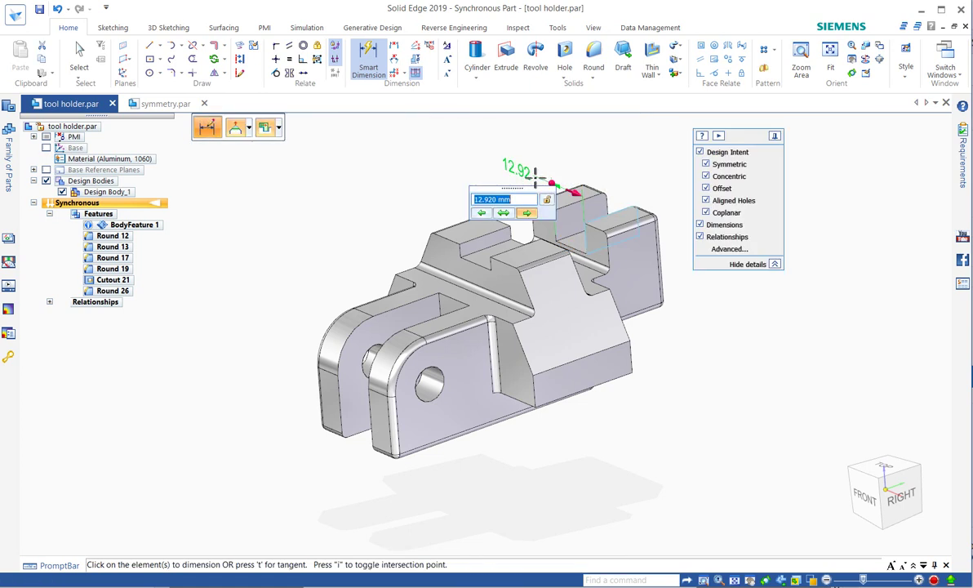
click(503, 212)
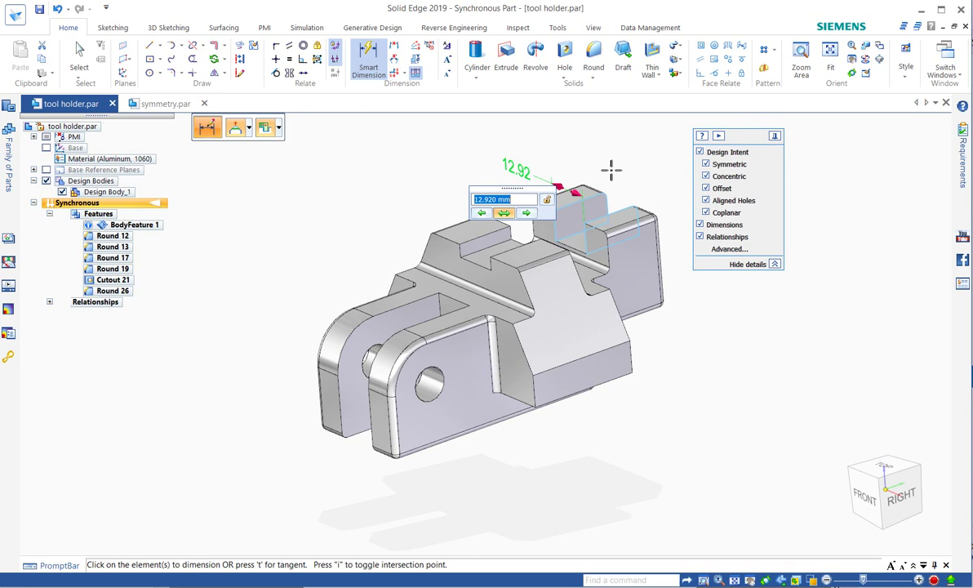
key(Return)
key(Escape)
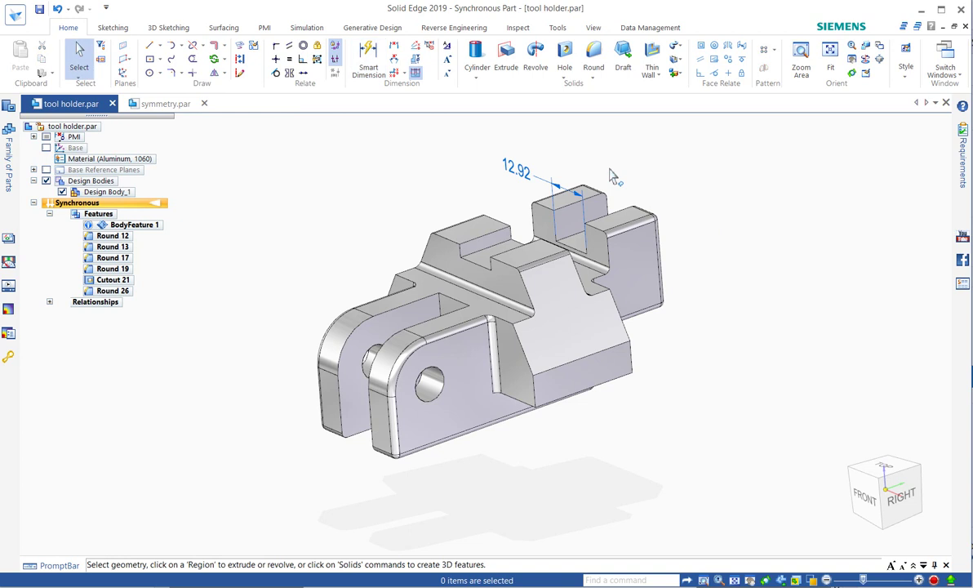
click(565, 189)
key(Escape)
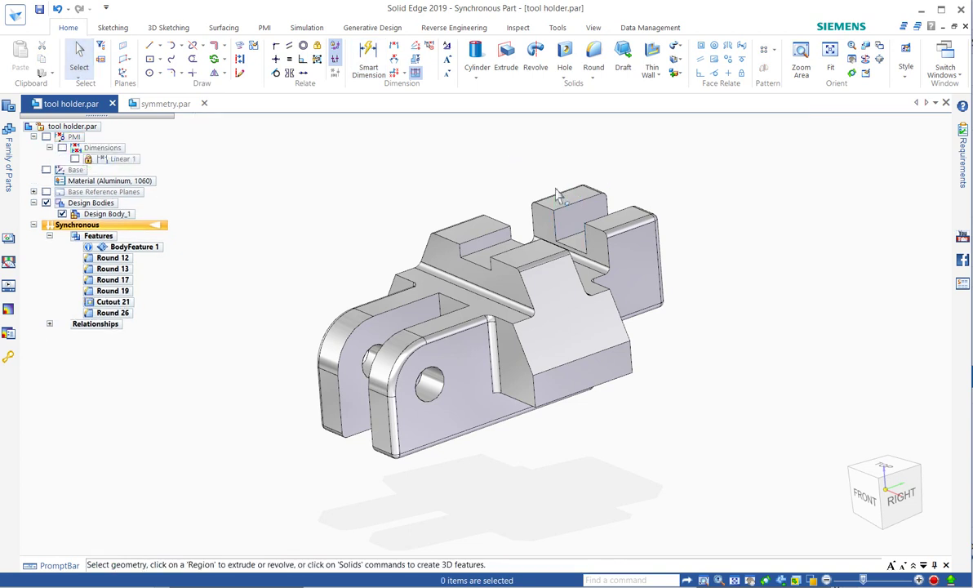
Delete the R1.524 Round 26 feature from the PathFinder tree.
click(114, 315)
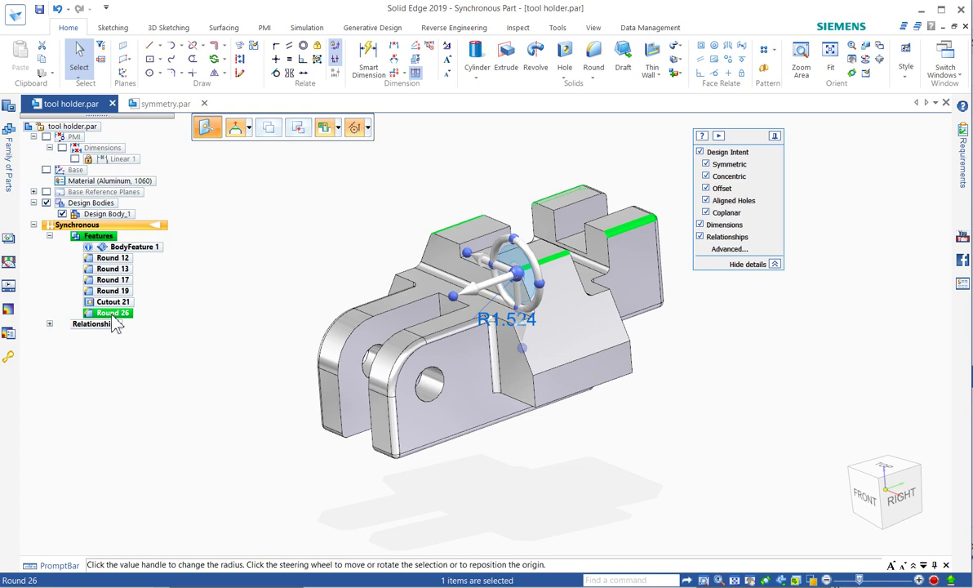
click(114, 318)
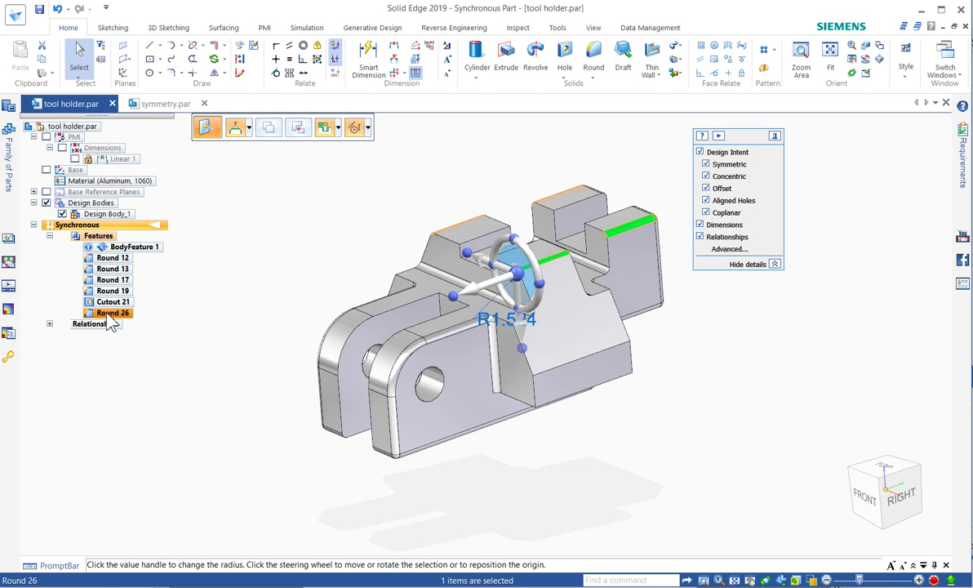
key(Delete)
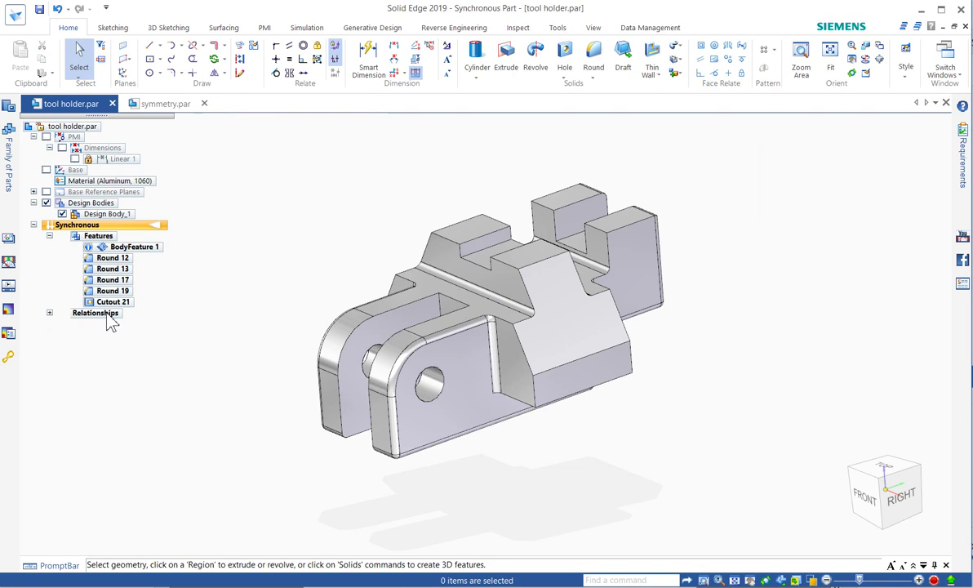
middle_drag(295, 196, 319, 211)
Select the front raised block's top face and switch all Design Intent rules off and back on.
scroll(441, 186, up, 2)
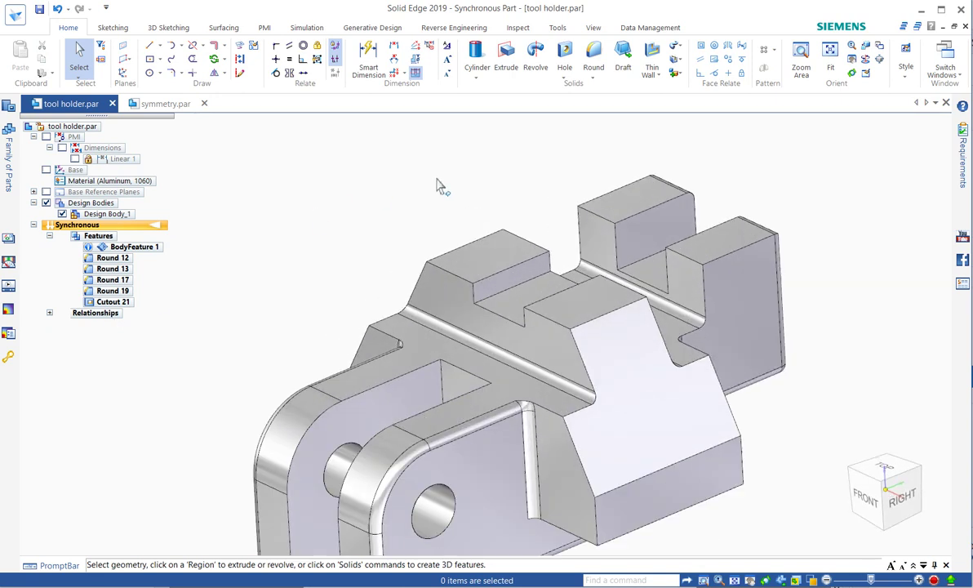
scroll(437, 186, down, 1)
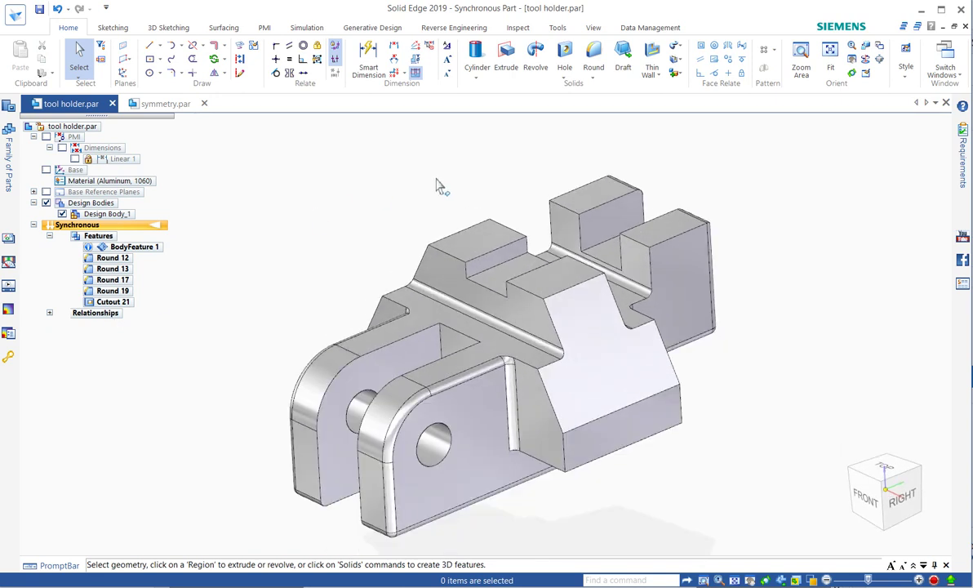
click(480, 249)
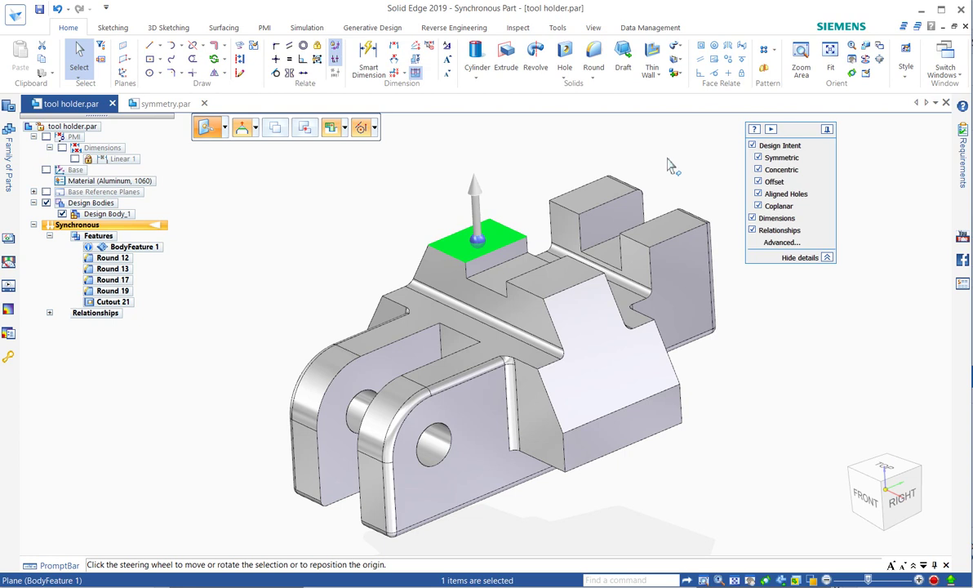
click(752, 145)
click(752, 144)
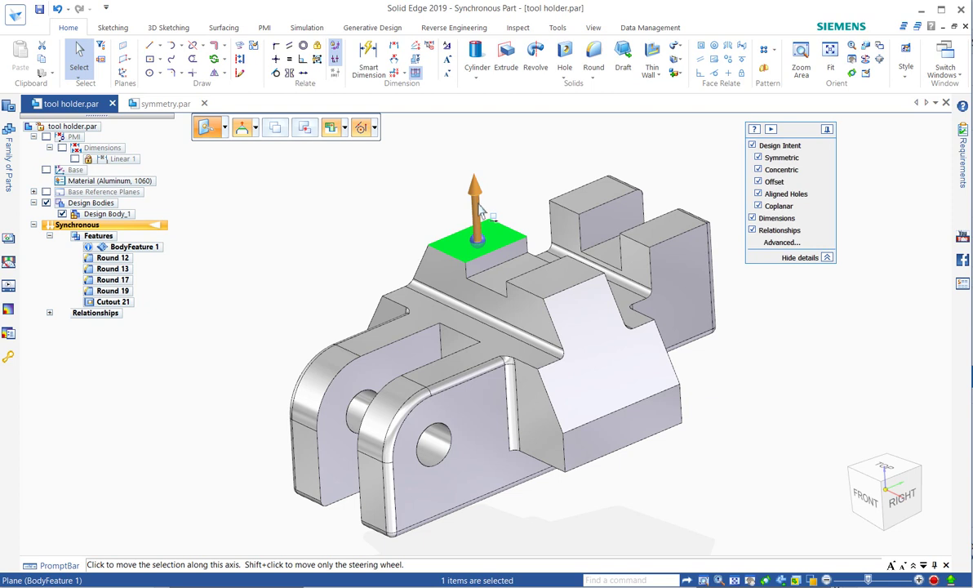
Move the top face along its vertical axis with Symmetric on and Coplanar off.
click(480, 211)
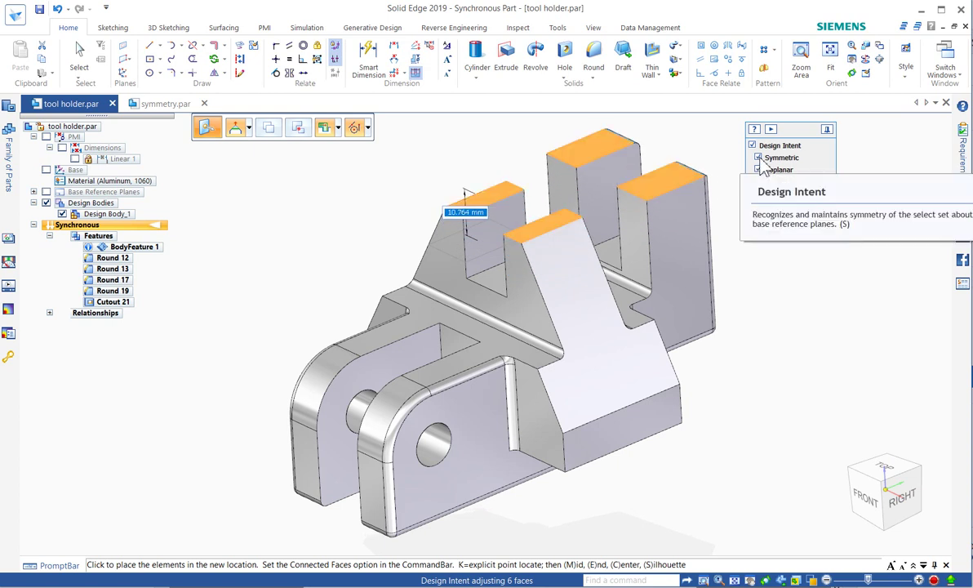
click(758, 158)
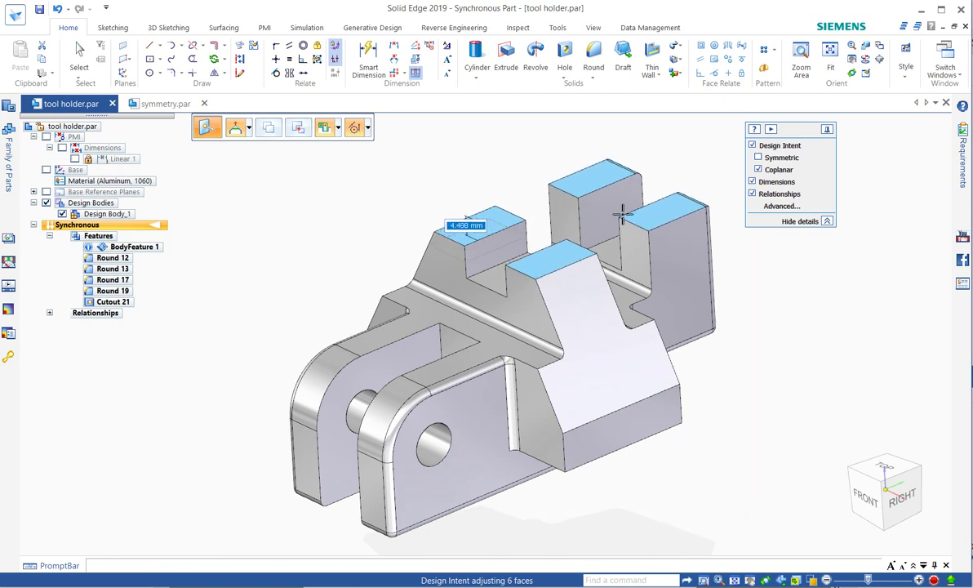
click(758, 157)
click(758, 169)
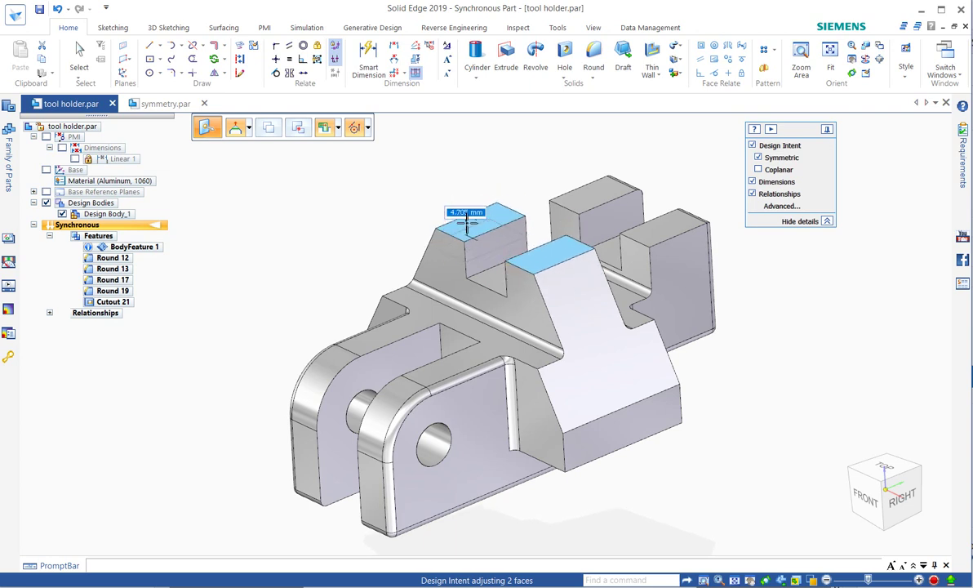
Place the raised faces at 21.483 mm, then undo that tall-fin move.
click(291, 189)
click(47, 169)
key(ctrl+z)
Drag the symmetric top faces up again, previewing both raised about 17.844 mm.
mouse_move(278, 257)
middle_down()
mouse_move(297, 220)
mouse_move(351, 210)
mouse_move(272, 226)
mouse_move(267, 247)
mouse_move(280, 267)
mouse_move(276, 248)
middle_up()
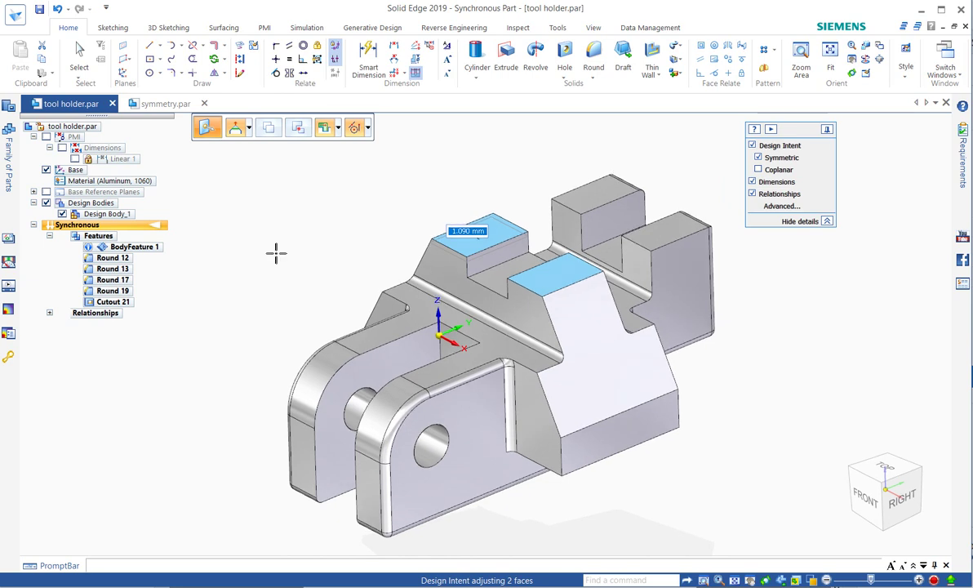
drag(276, 253, 267, 236)
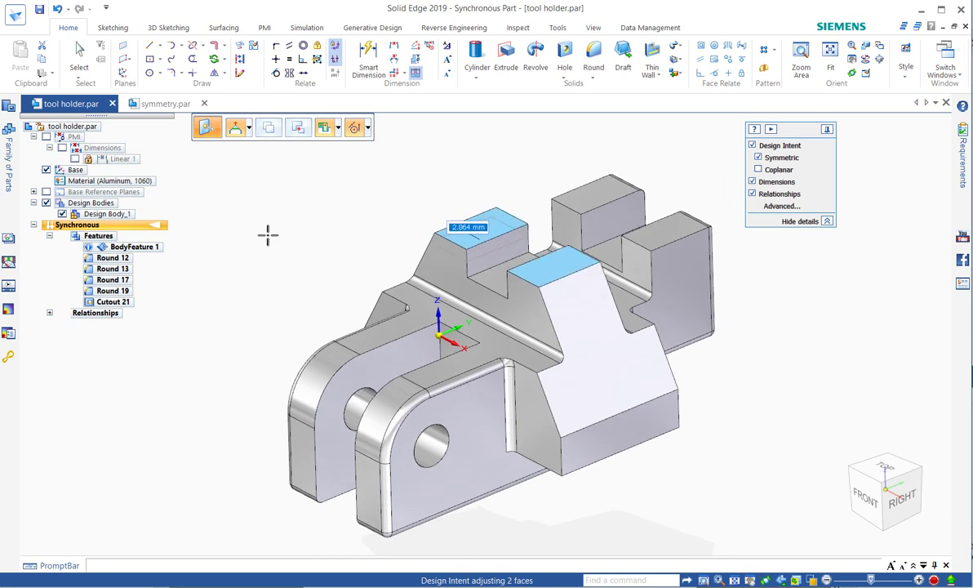
drag(268, 236, 286, 238)
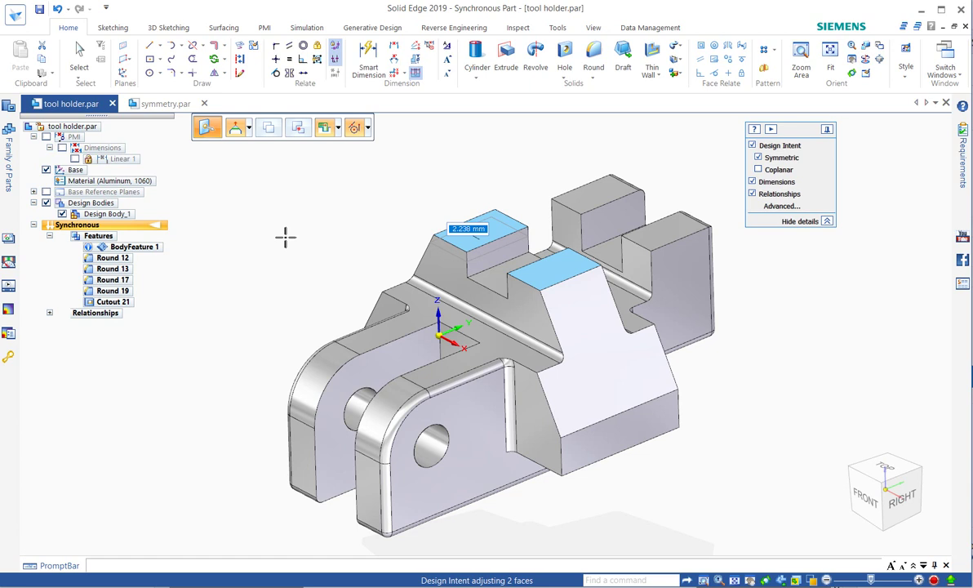
drag(285, 238, 349, 226)
middle_drag(349, 226, 362, 205)
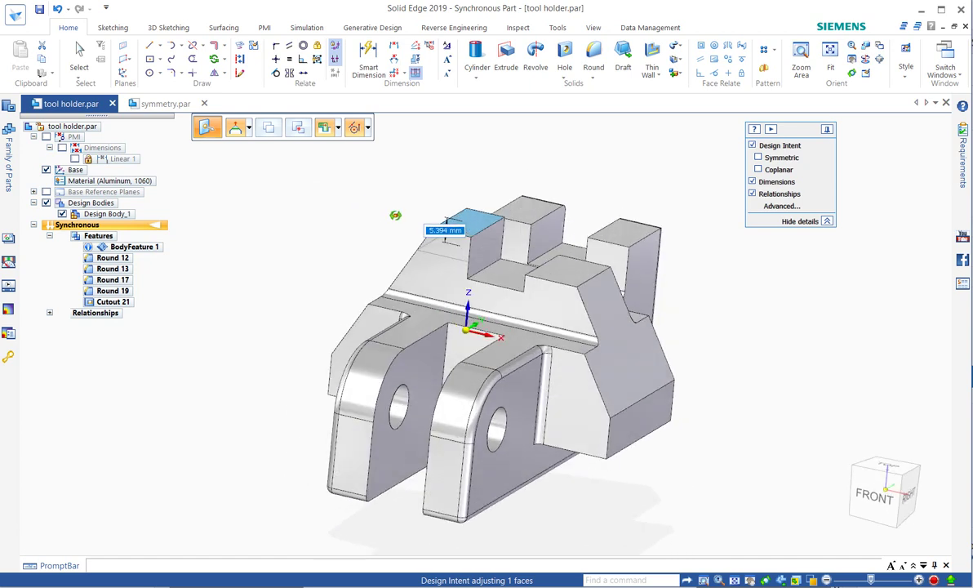
drag(394, 216, 258, 145)
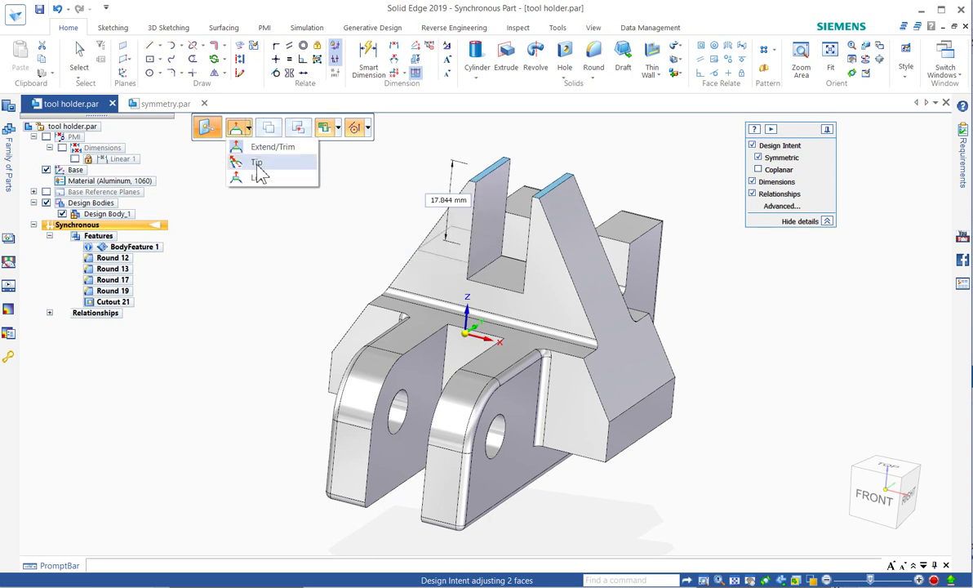
Set Extend/Trim to Tip and place the top faces 4.930 mm higher.
click(254, 162)
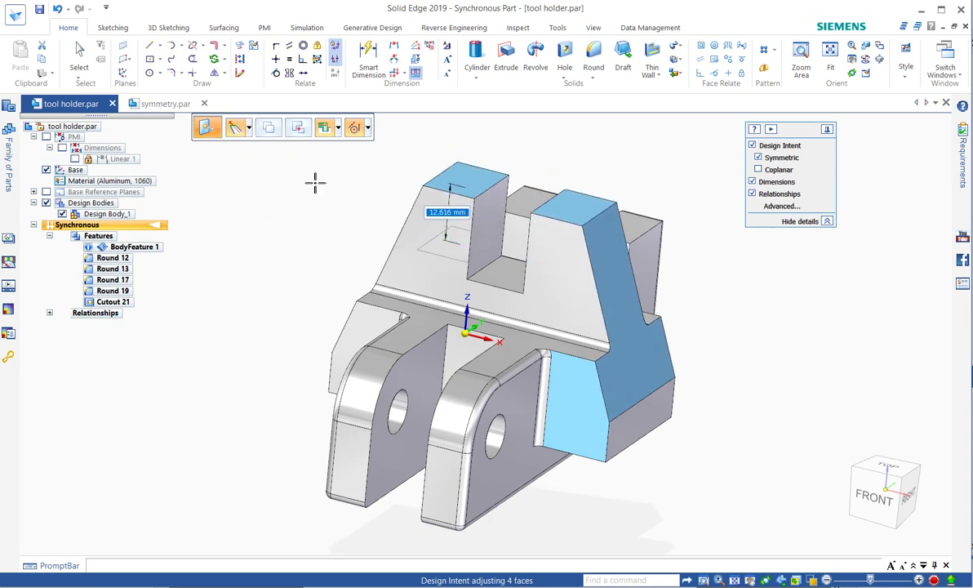
click(348, 213)
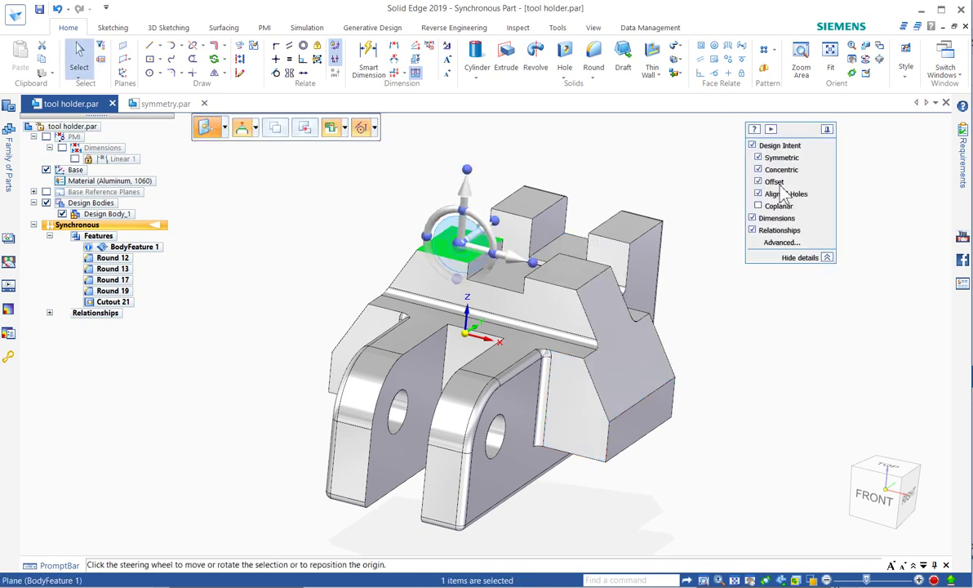
Select the arm's left end face and drag it outward, previewing about 14.759 mm.
click(685, 197)
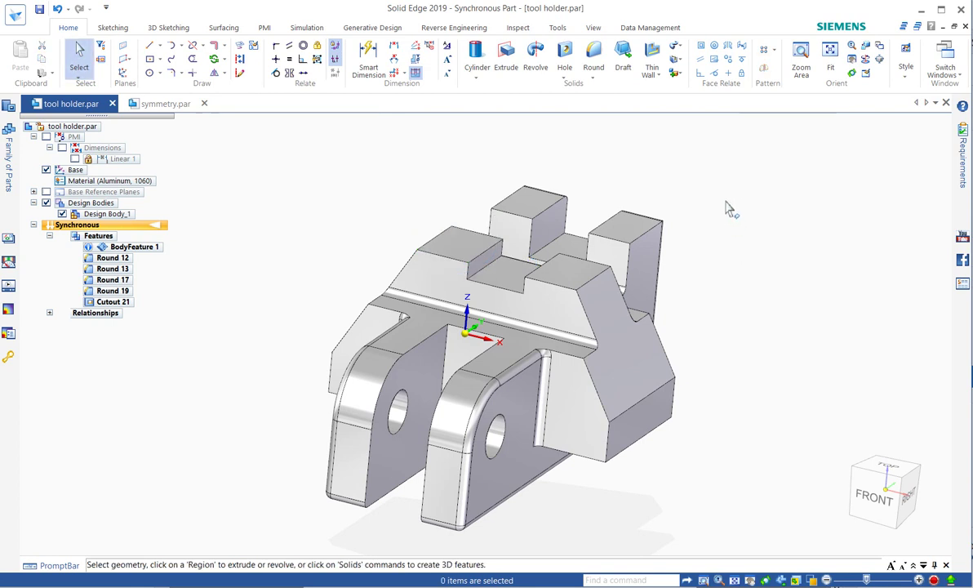
middle_drag(730, 207, 682, 196)
scroll(784, 167, down, 2)
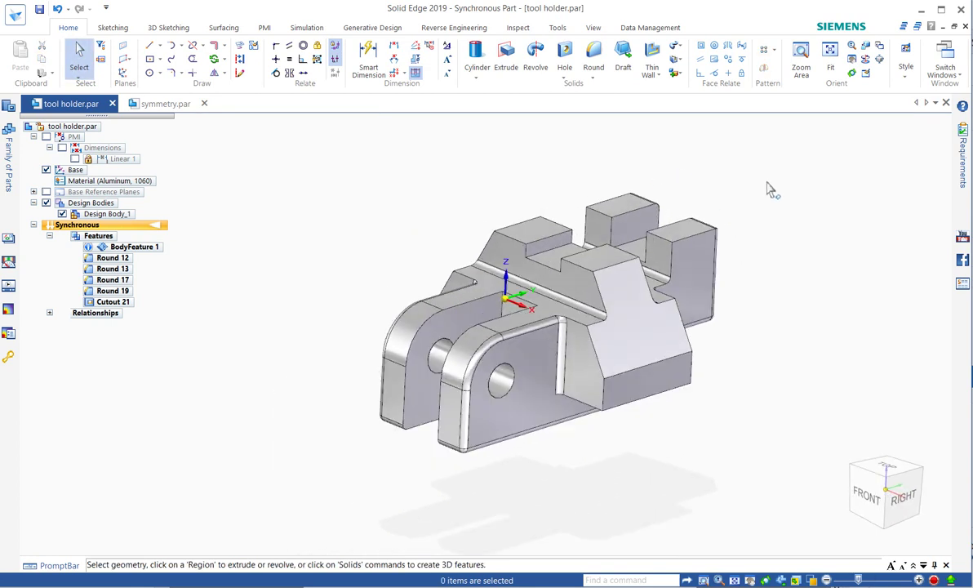
middle_drag(785, 167, 770, 168)
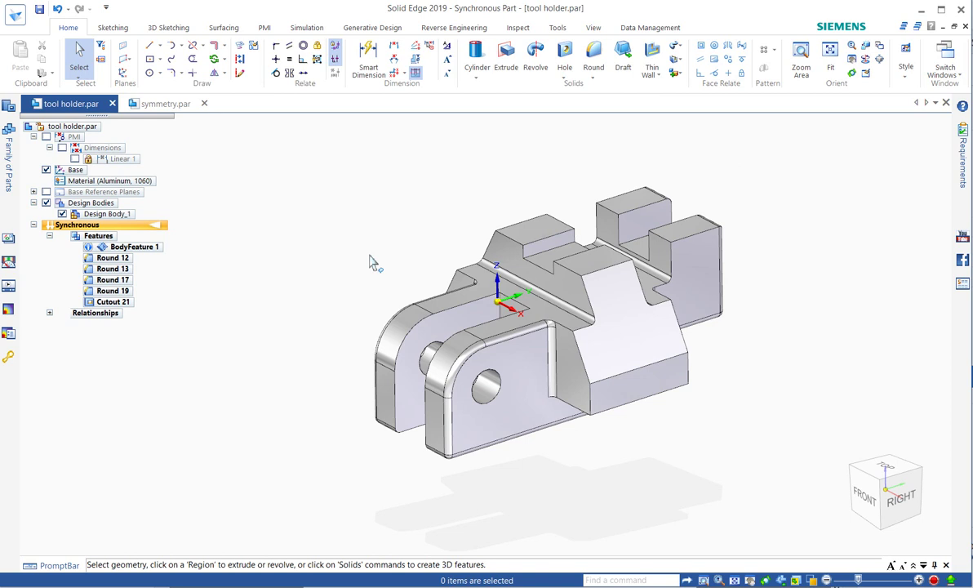
click(434, 361)
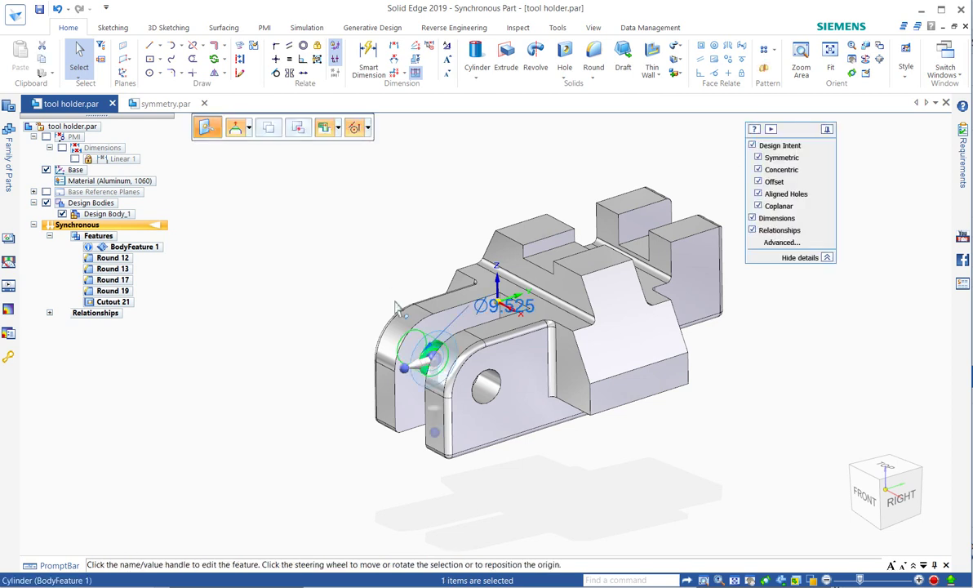
click(374, 272)
click(392, 400)
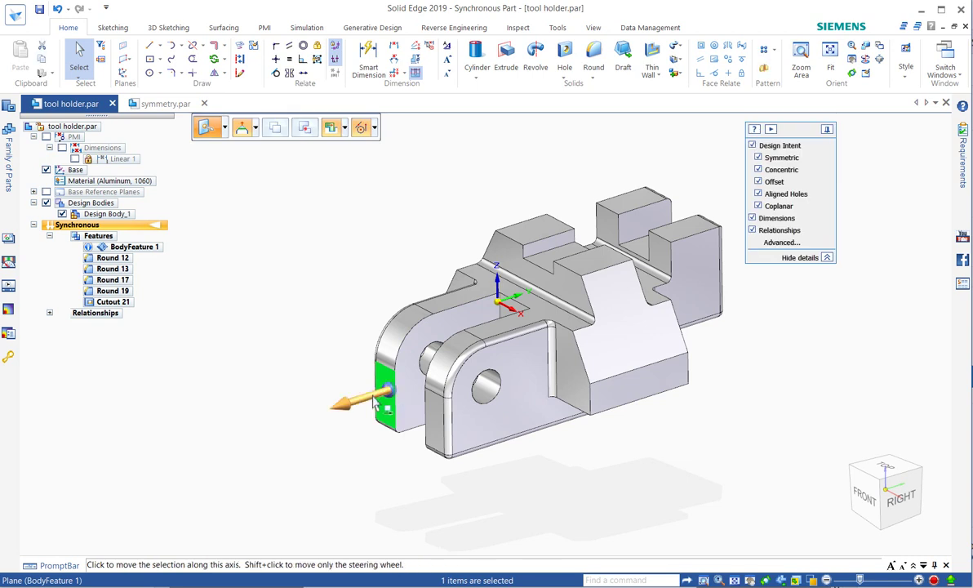
click(374, 398)
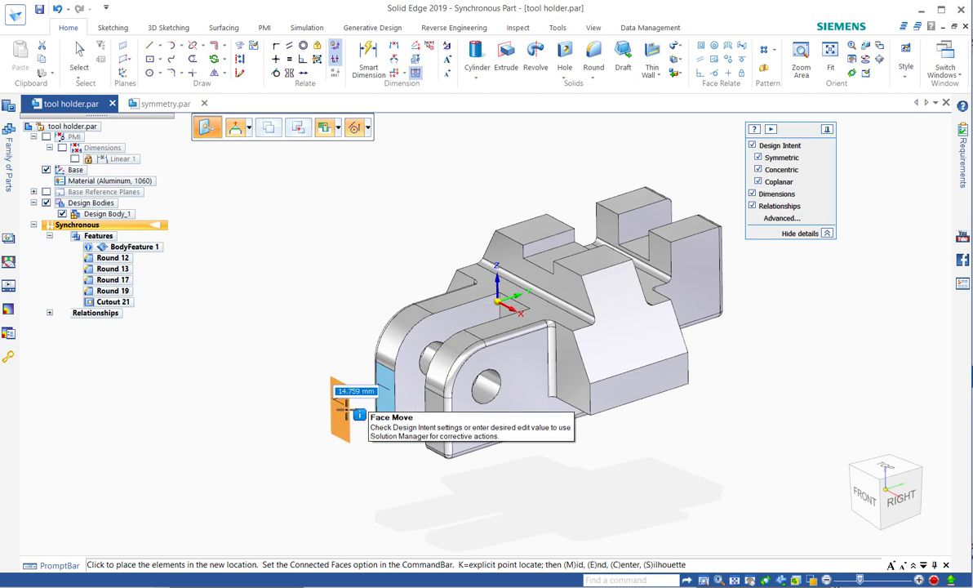
Place the end face 14.811 mm outward, opening Solution Manager with the locked 21.5 dimension.
click(348, 413)
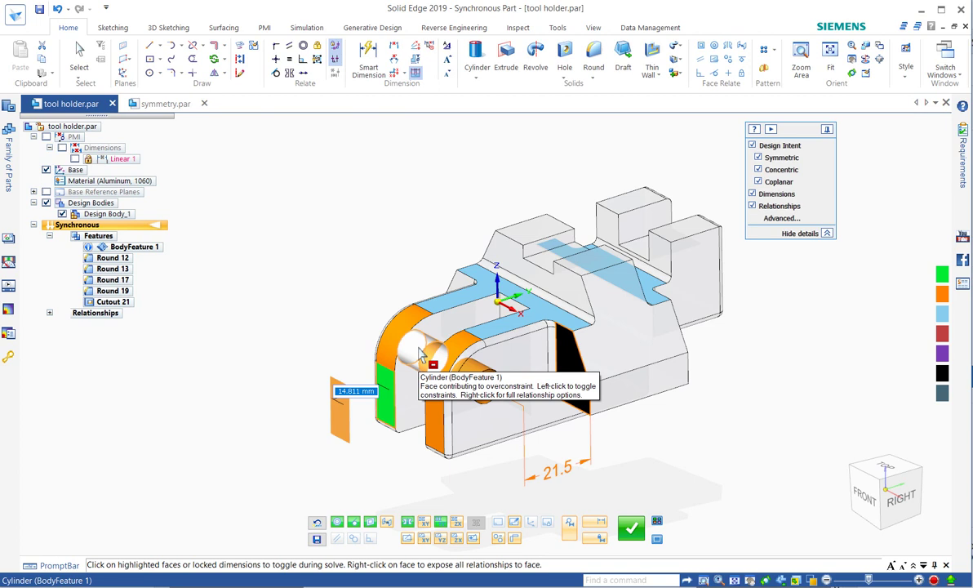
In Solution Manager, release the pin cylinder and back face to apply the 14.811 mm lengthening.
click(420, 353)
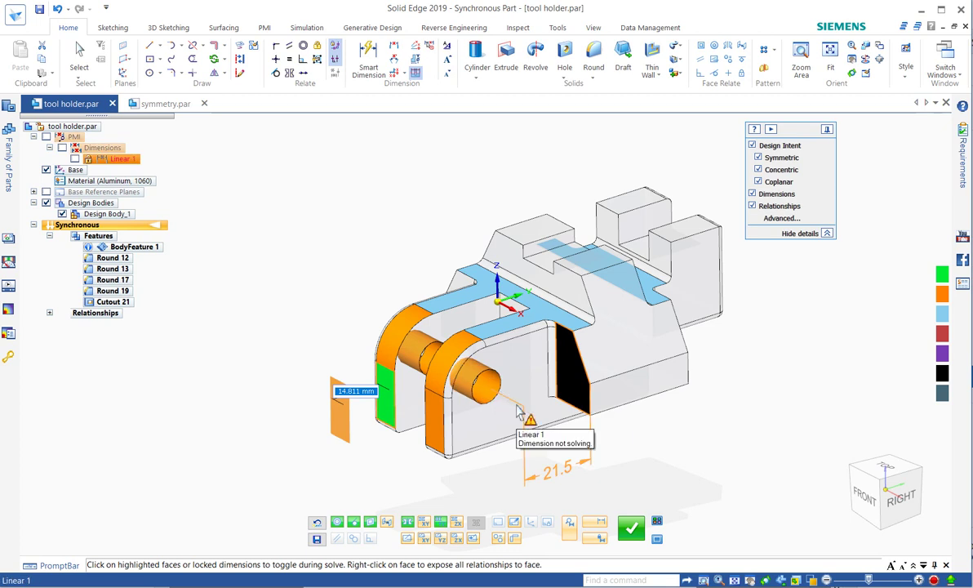
click(576, 399)
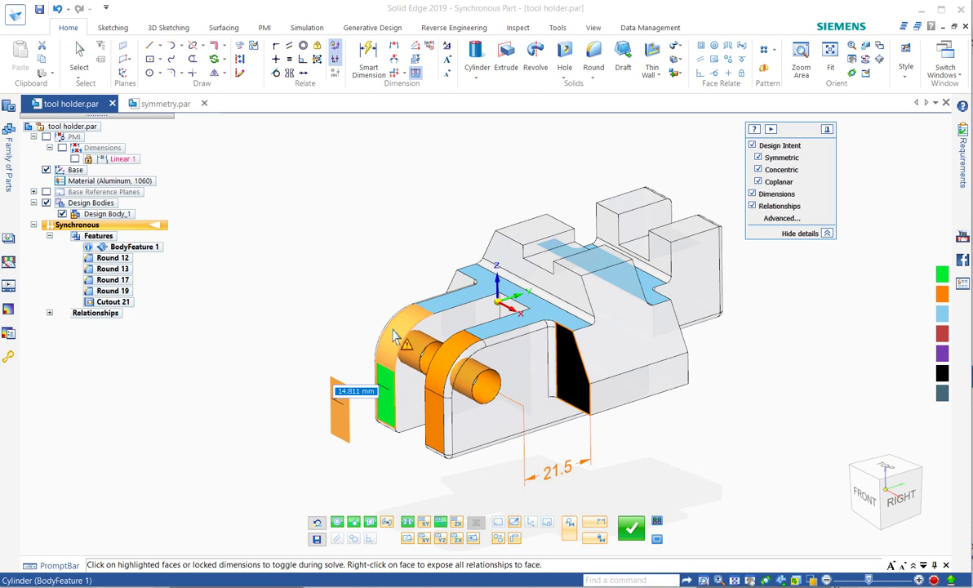
mouse_move(395, 337)
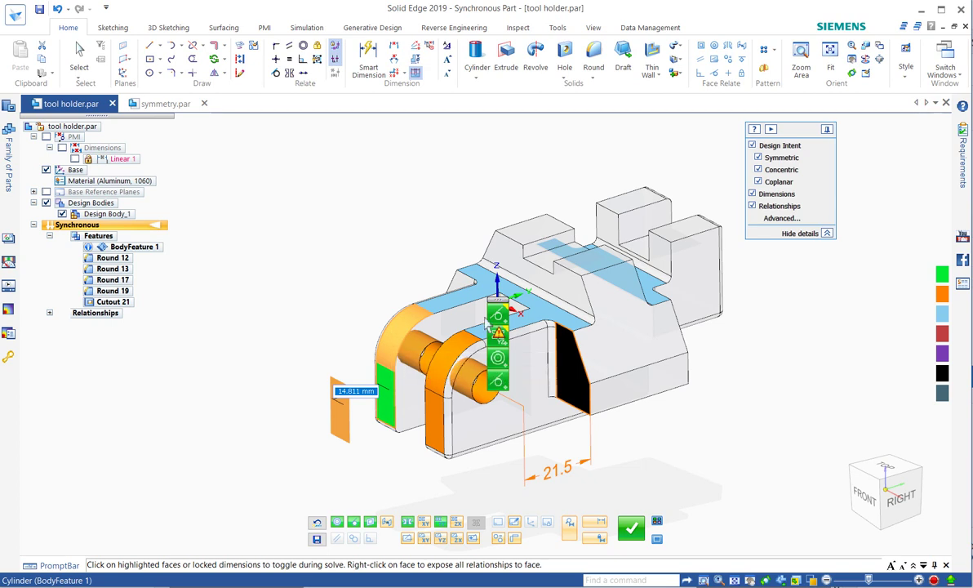
mouse_move(499, 336)
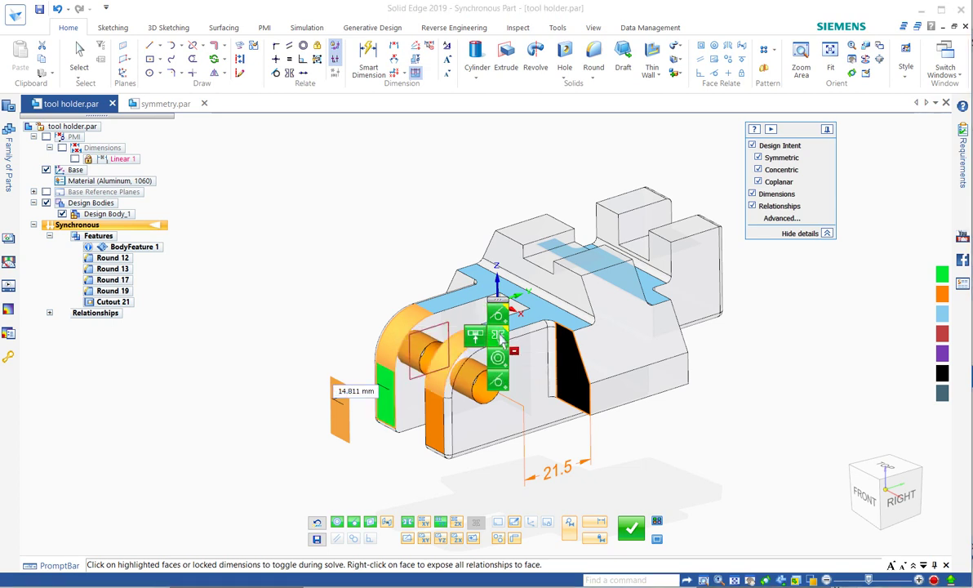
mouse_move(501, 363)
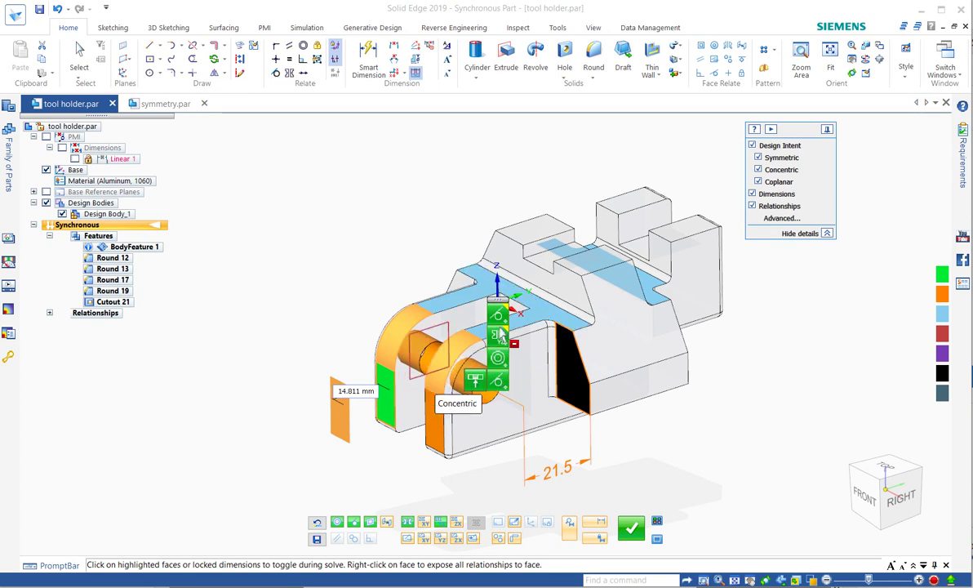
mouse_move(498, 317)
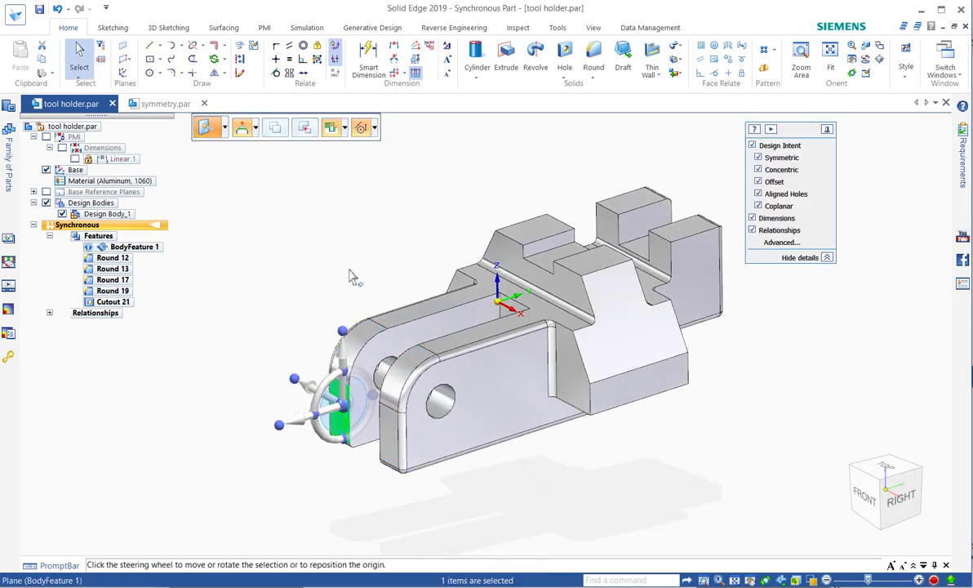
Display the PMI dimensions showing 36.31, undo the arm extension, and select the pin cylinder face.
click(74, 158)
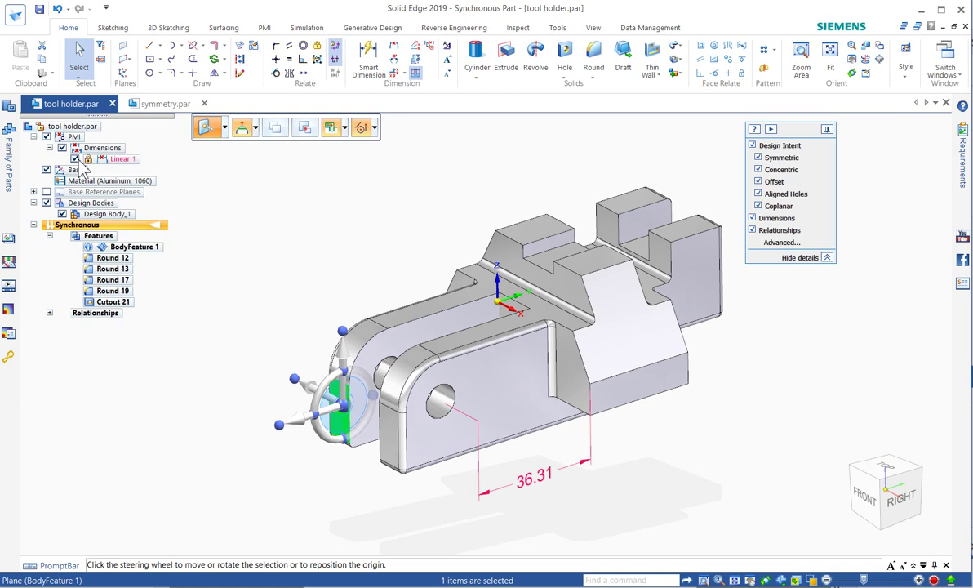
click(58, 10)
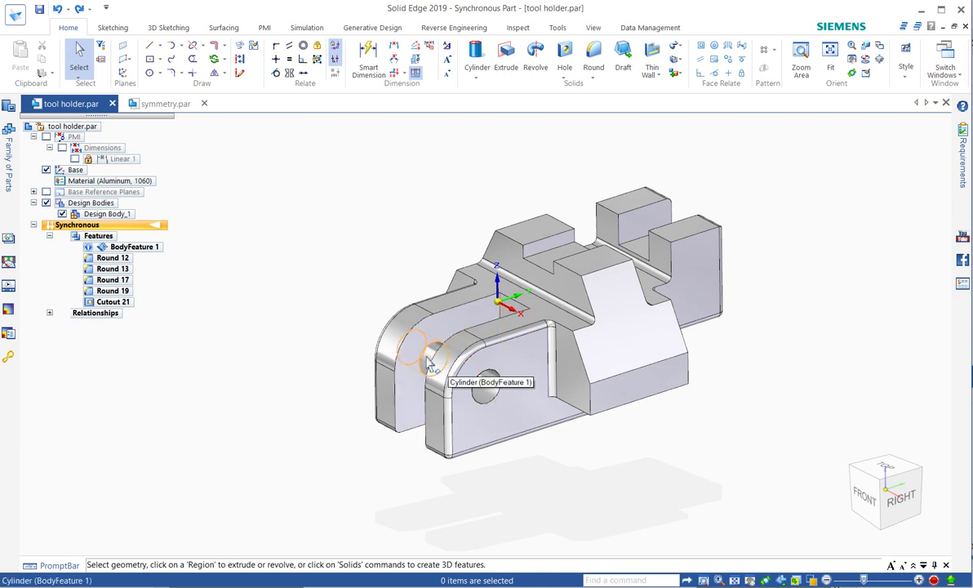
click(430, 365)
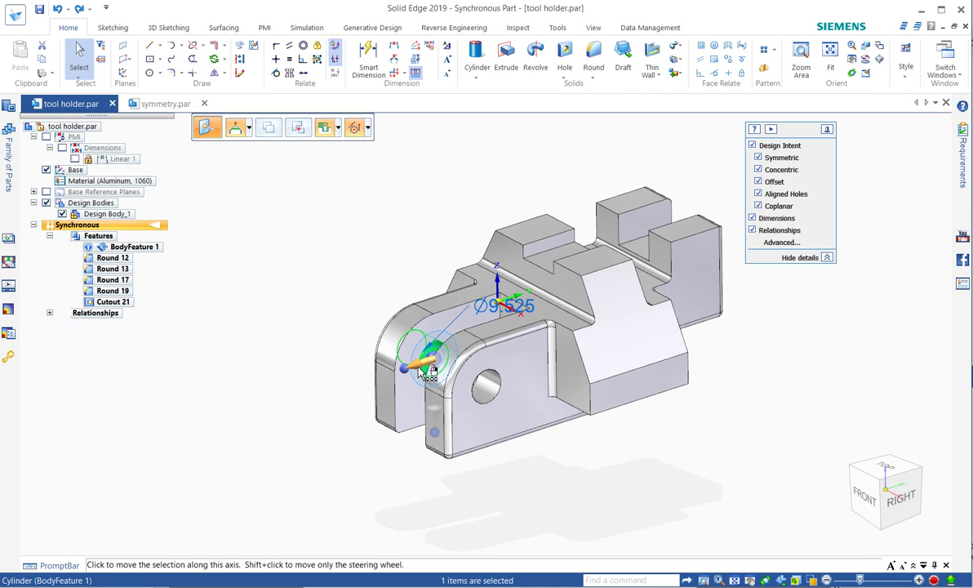
Pull the Ø9.525 pin cylinder 36.013 mm outward along its axis.
click(430, 369)
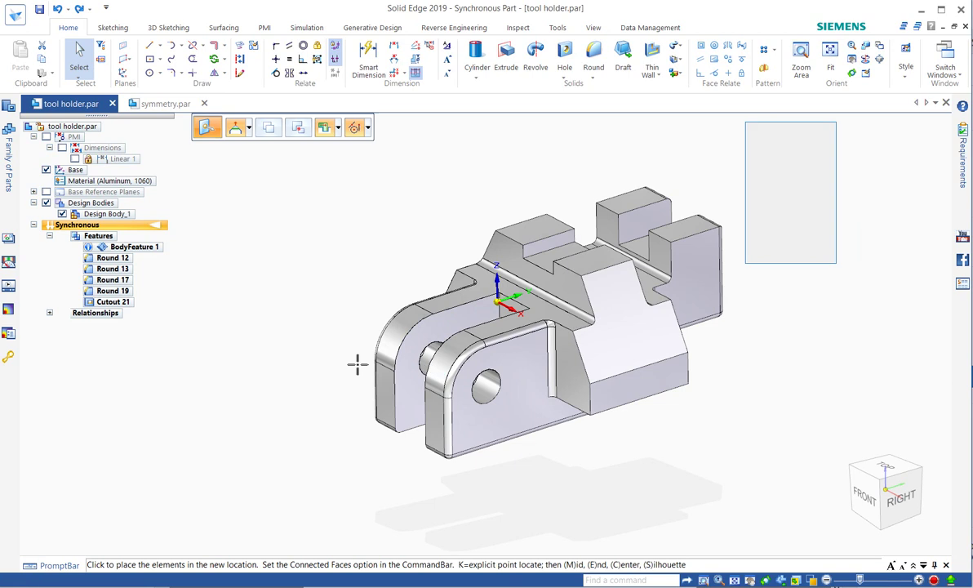
click(325, 381)
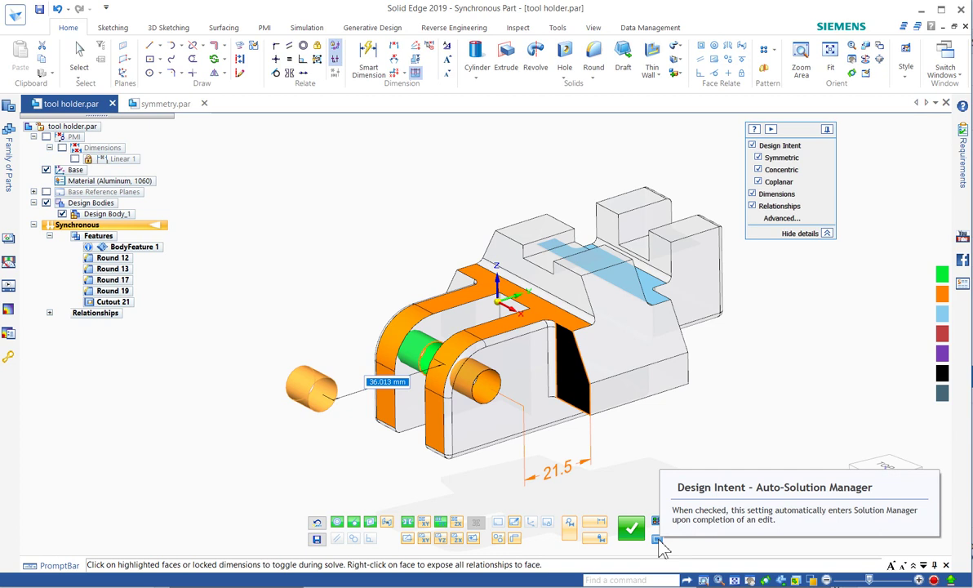
Turn on Auto-Solution Manager and drag the locked 21.5 dimension to 57.52 to lengthen the arms.
click(659, 542)
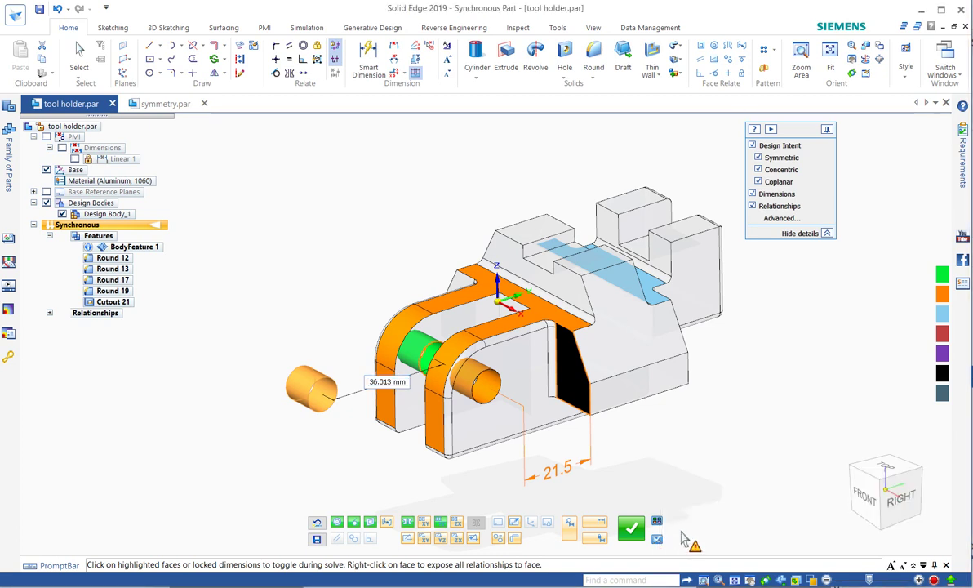
drag(587, 473, 695, 453)
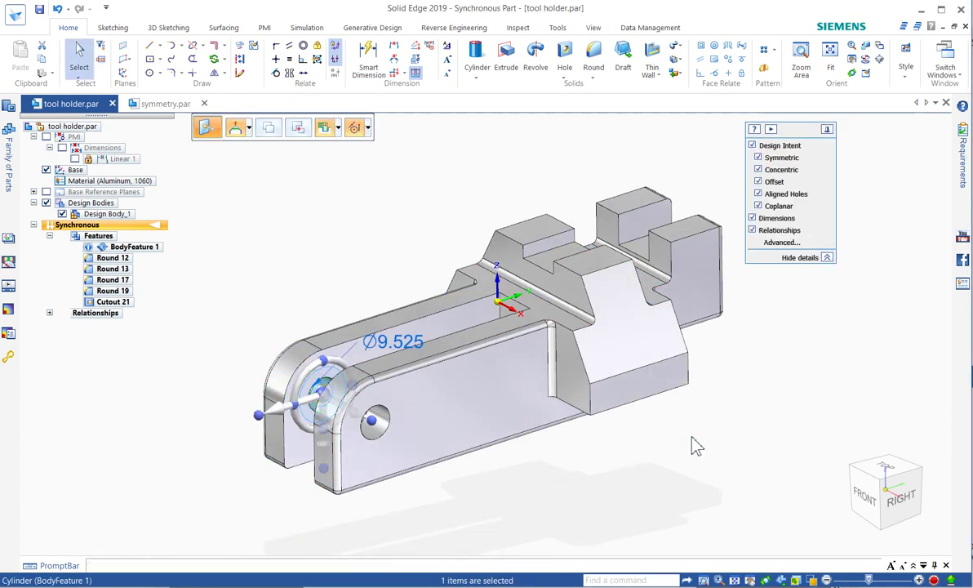
key(Escape)
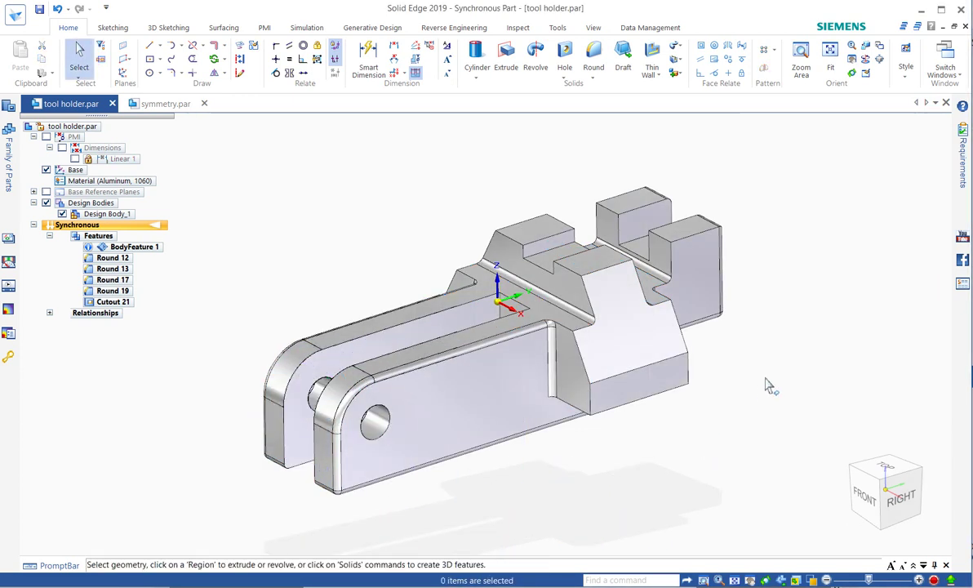
Raise the middle block's top face by 7.664 mm, check it from another angle, and accept.
click(532, 231)
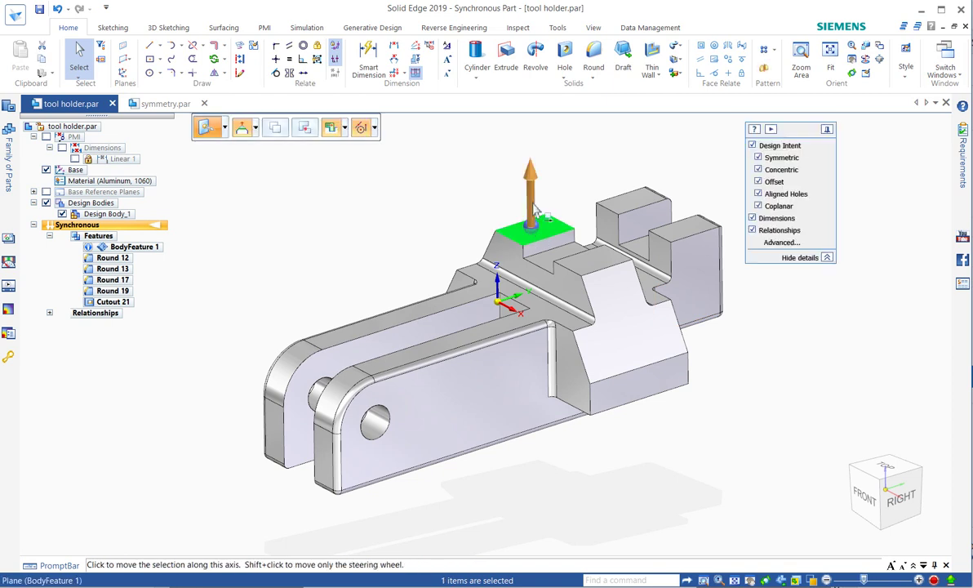
click(533, 210)
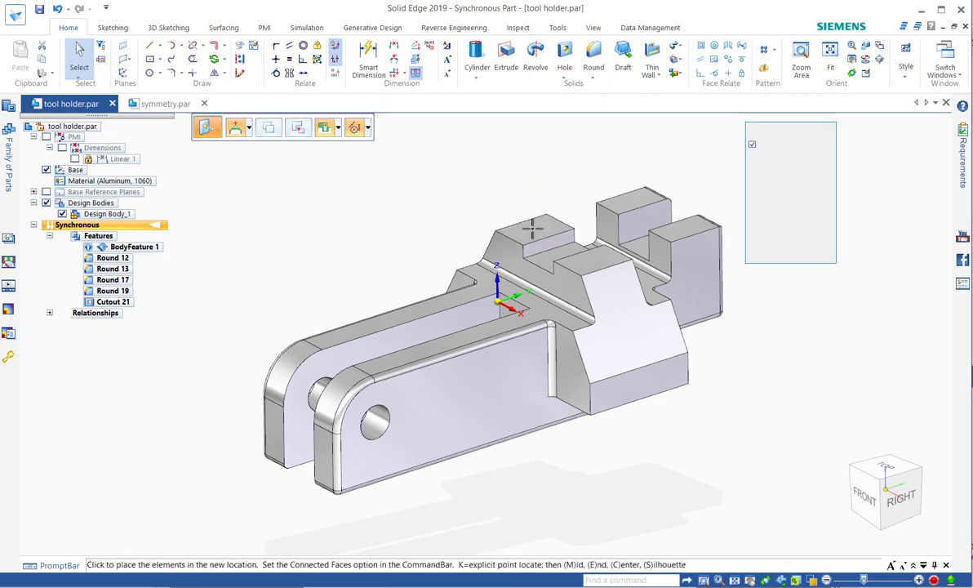
click(474, 202)
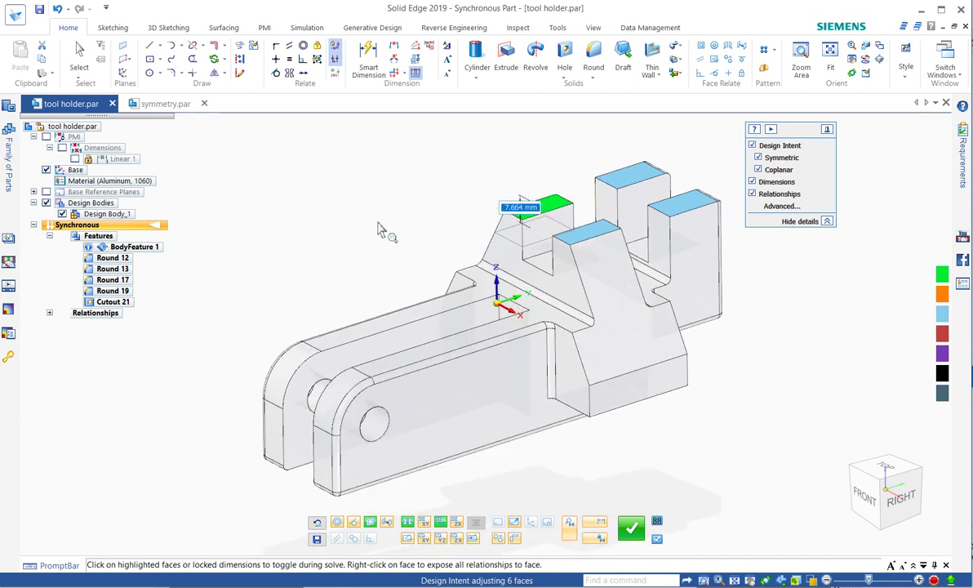
mouse_move(382, 231)
middle_down()
mouse_move(387, 212)
mouse_move(397, 219)
middle_up()
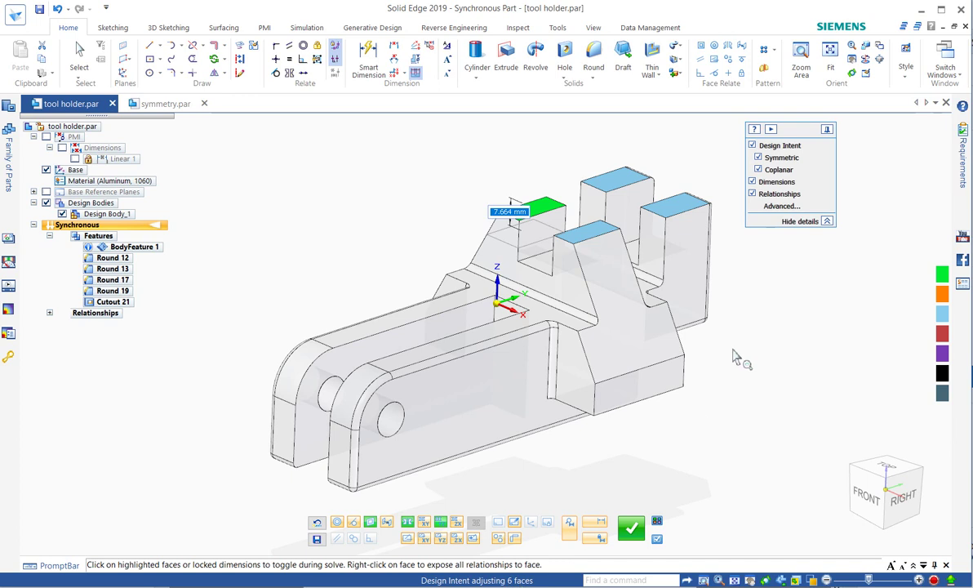
middle_drag(752, 281, 766, 348)
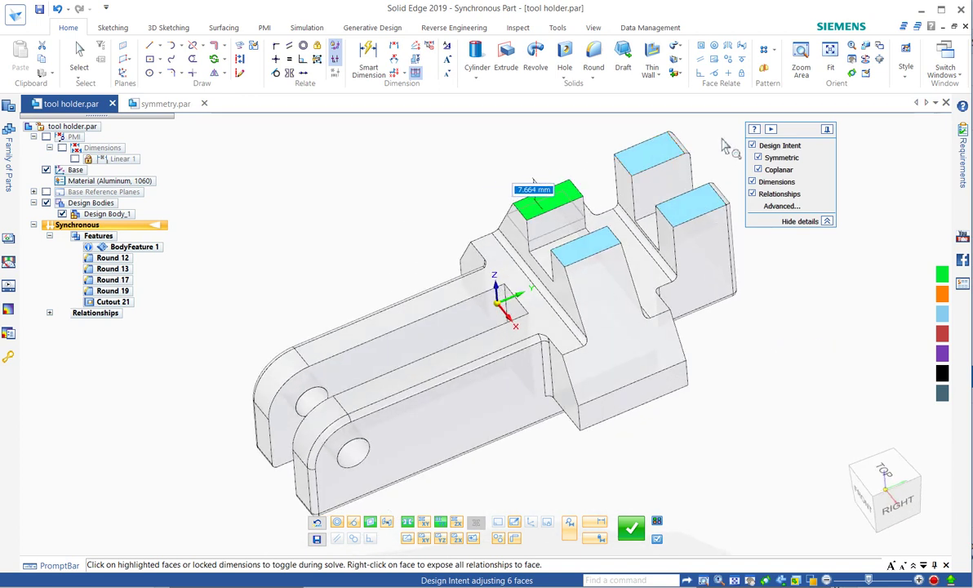
right_click(724, 377)
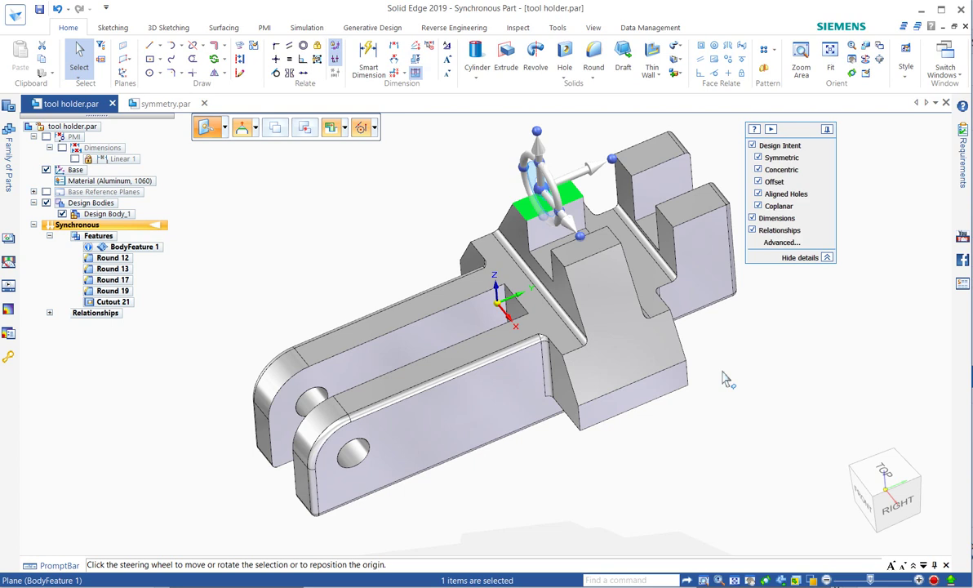
key(Escape)
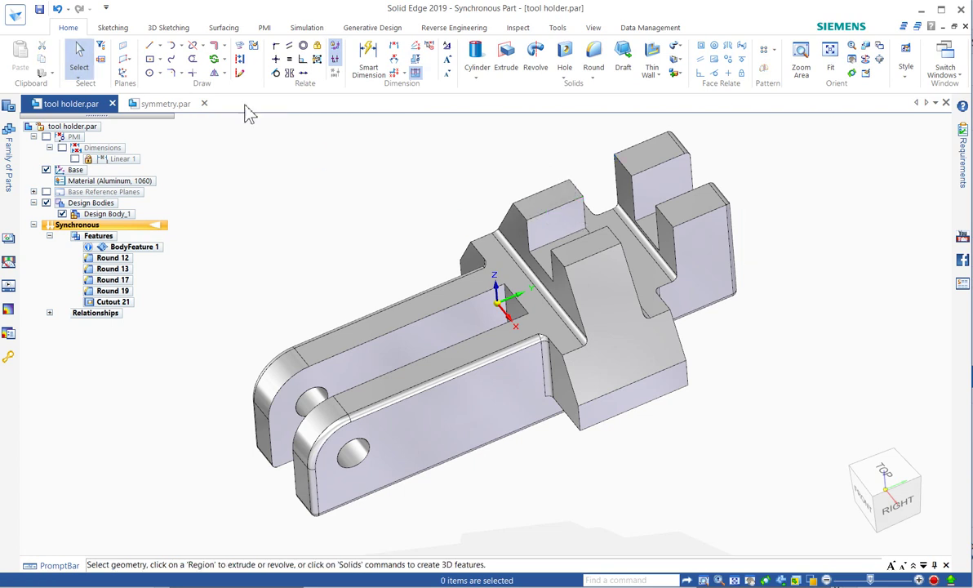
Switch to the symmetry.par part and orbit it to a new viewing angle.
click(163, 104)
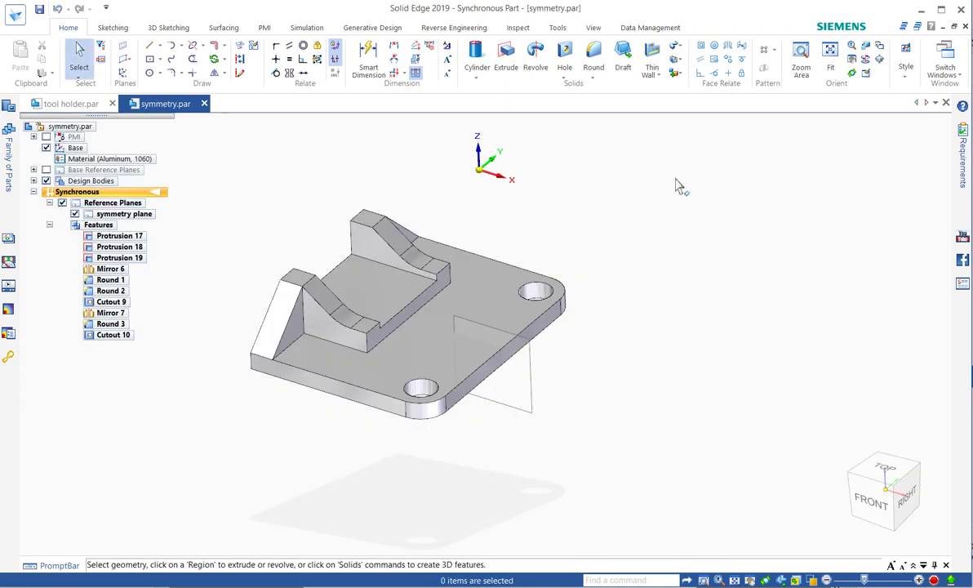
middle_drag(699, 211, 673, 233)
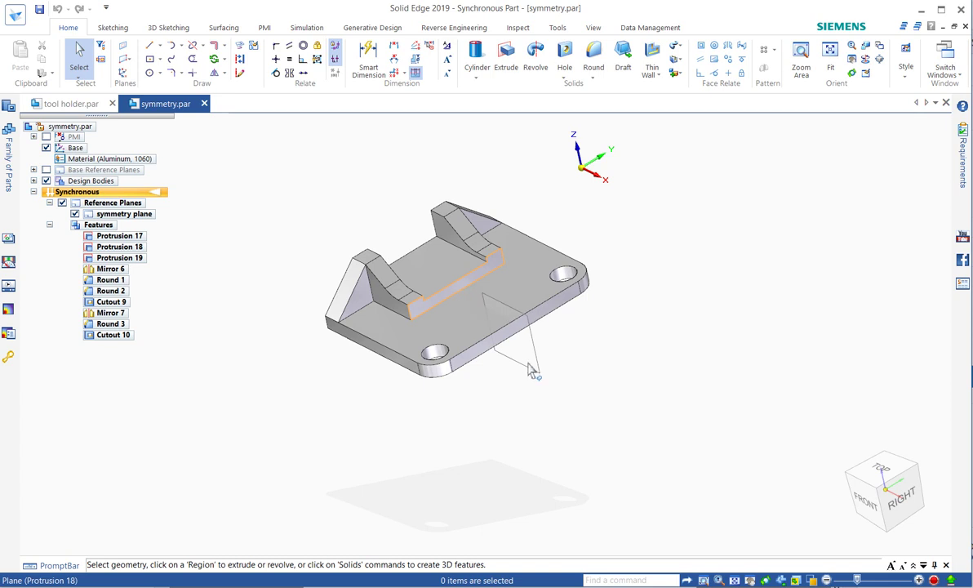
click(499, 346)
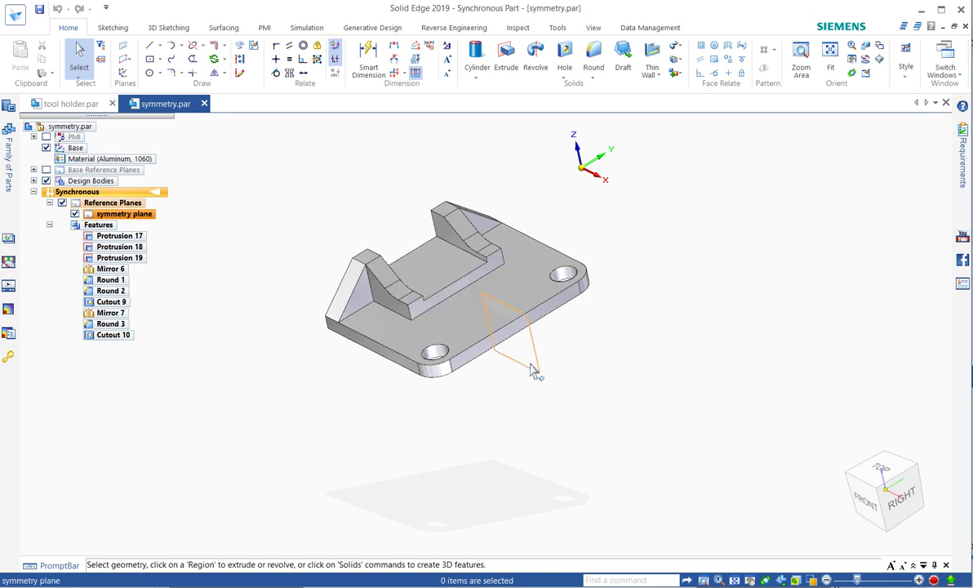
Move the rib face 3.87 mm, mirrored about the symmetry plane as the local symmetry.
click(449, 236)
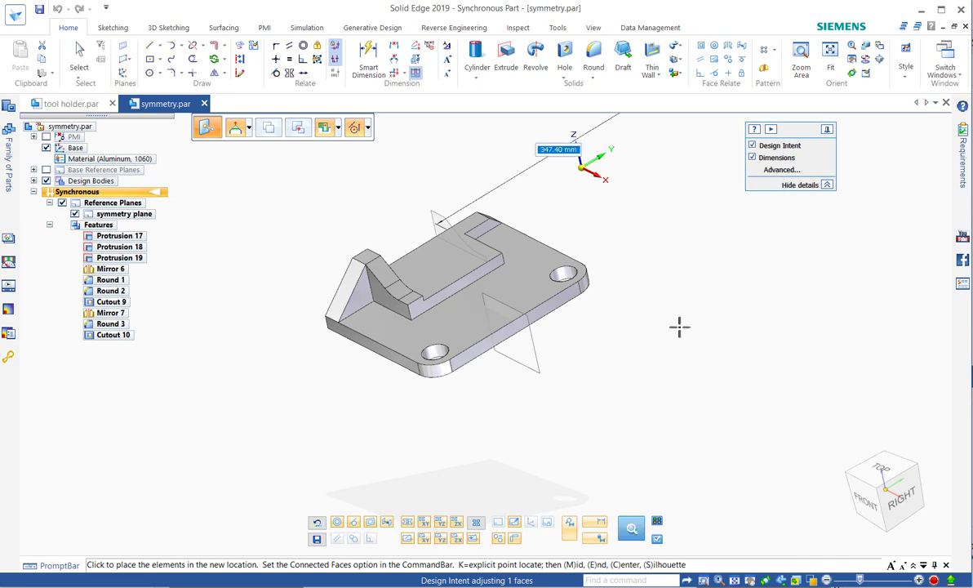
click(478, 523)
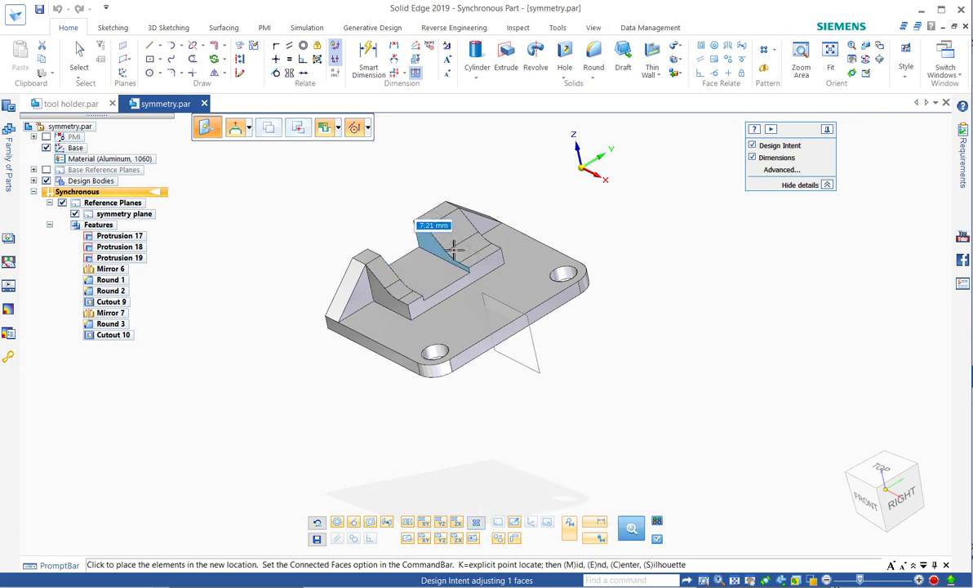
click(477, 524)
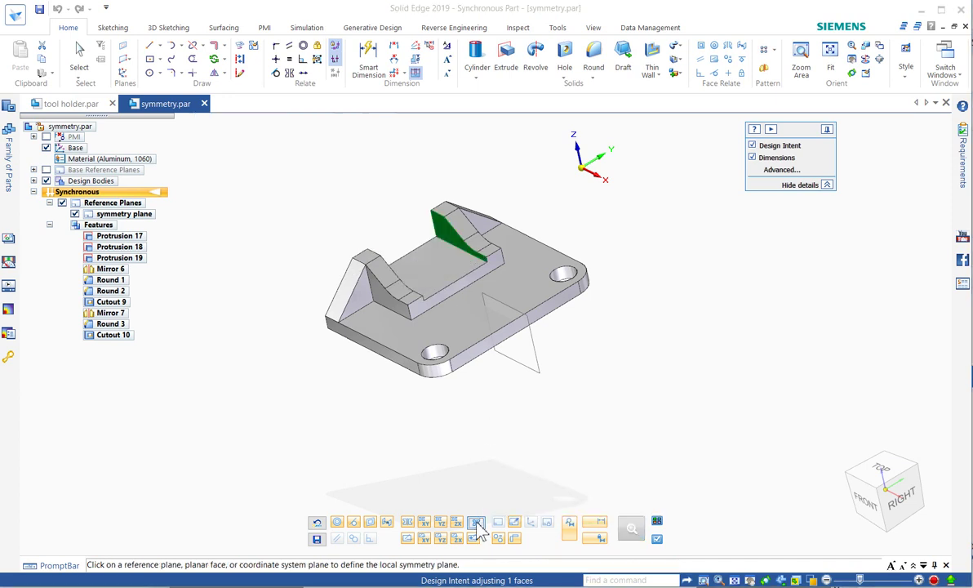
click(524, 369)
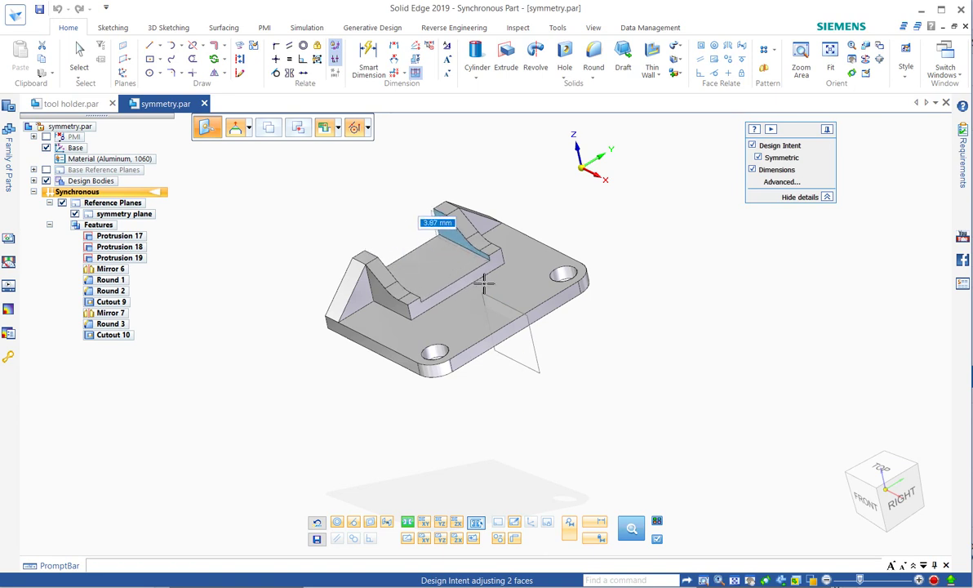
click(483, 283)
key(Escape)
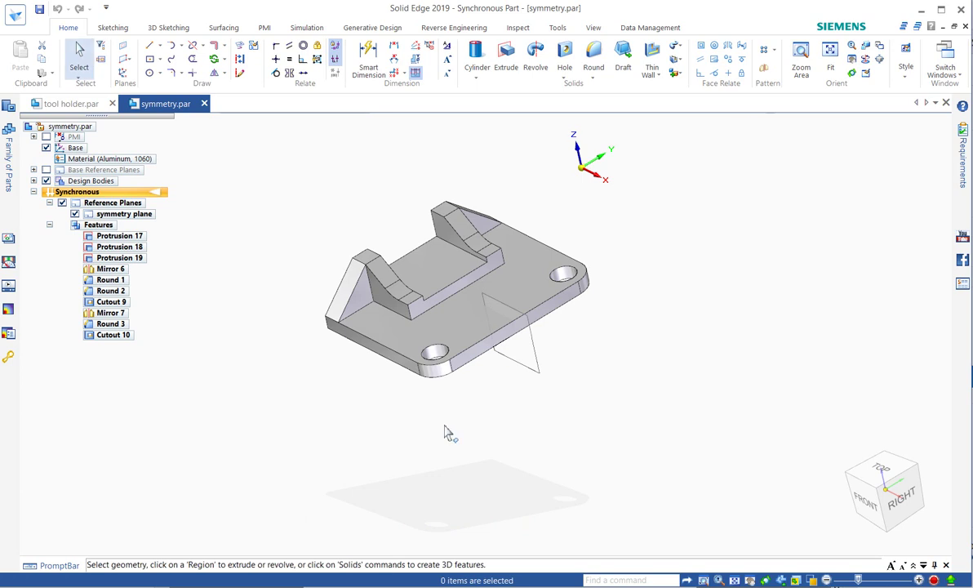
Dimension the slot between its inner edges with symmetric change and set the width to 85.3.
middle_drag(398, 453, 503, 437)
right_drag(504, 436, 467, 433)
click(480, 320)
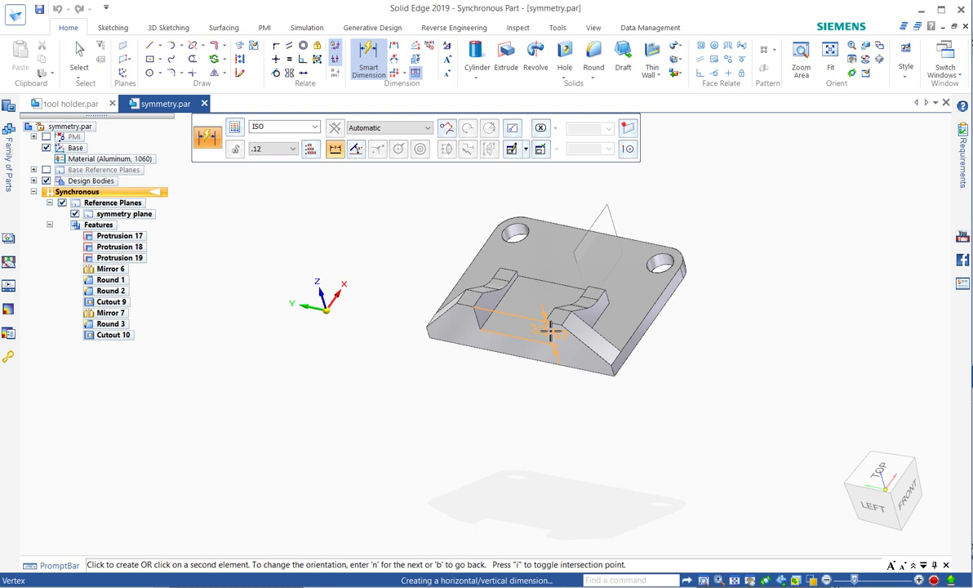
click(549, 331)
click(521, 395)
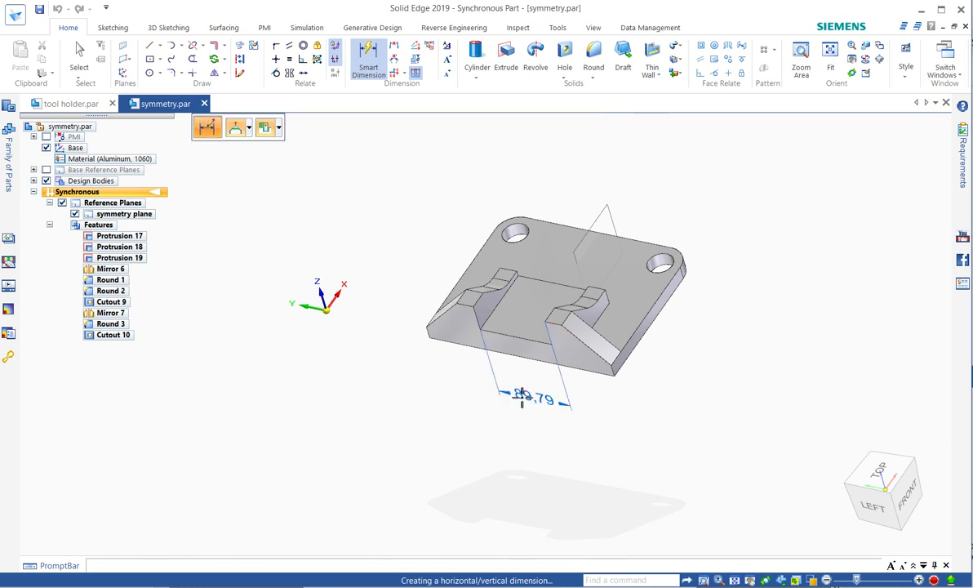
click(513, 438)
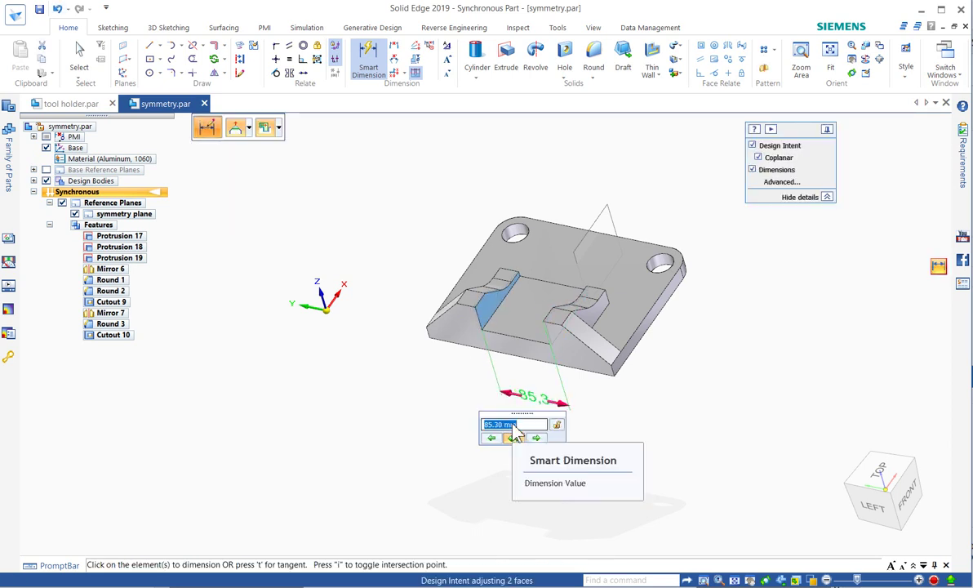
scroll(514, 431, up, 5)
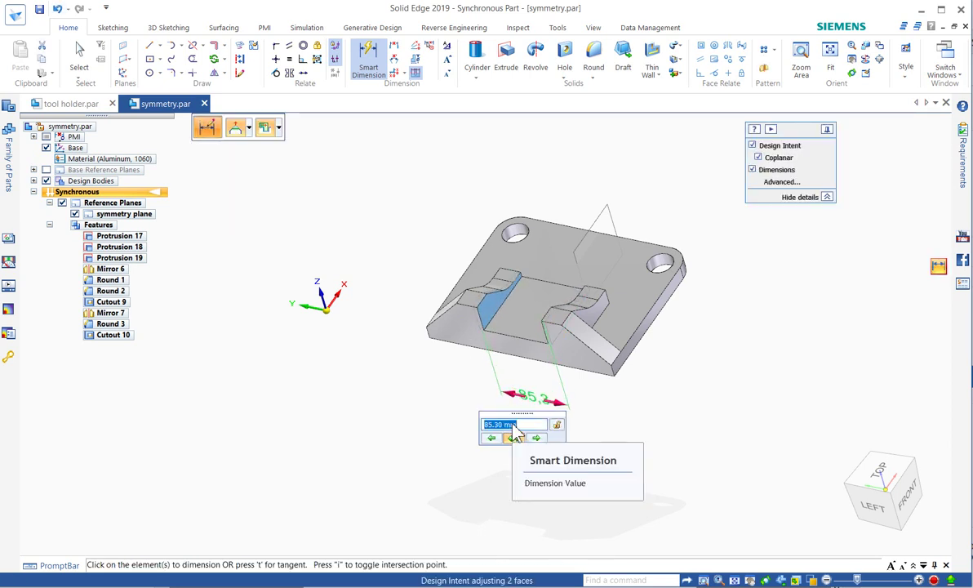
key(Return)
key(Escape)
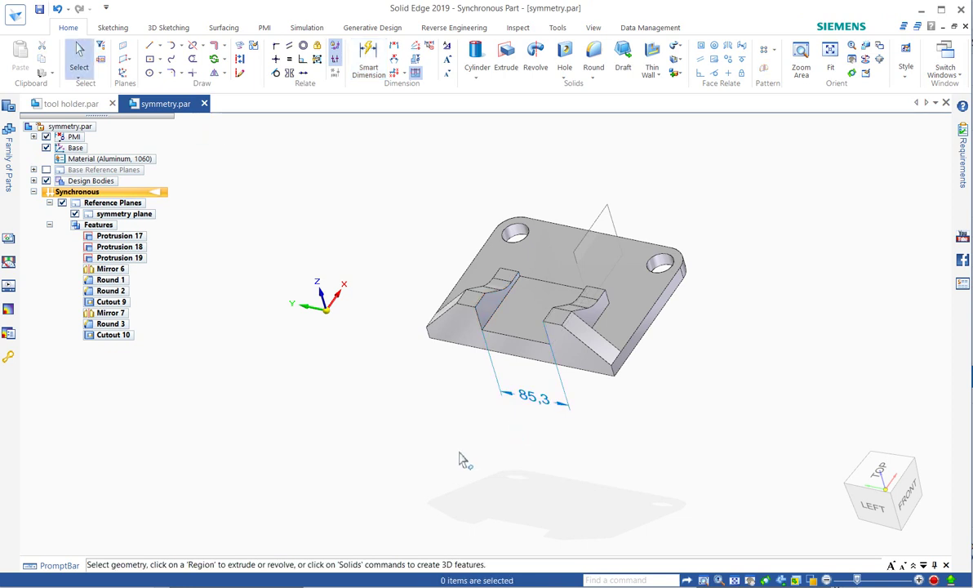
Switch to the left view, box-select two groups of faces, and orbit to see the top.
key(ctrl+l)
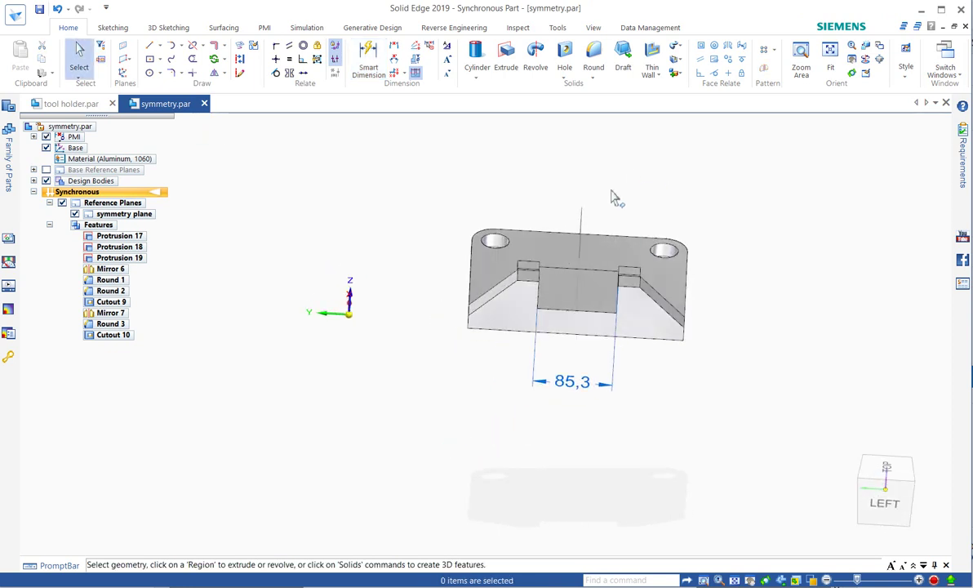
drag(613, 202, 719, 406)
ctrl+drag(420, 174, 554, 357)
middle_drag(729, 417, 691, 441)
Change the 85.3 slot dimension to 100 so both uprights move apart equally.
click(547, 406)
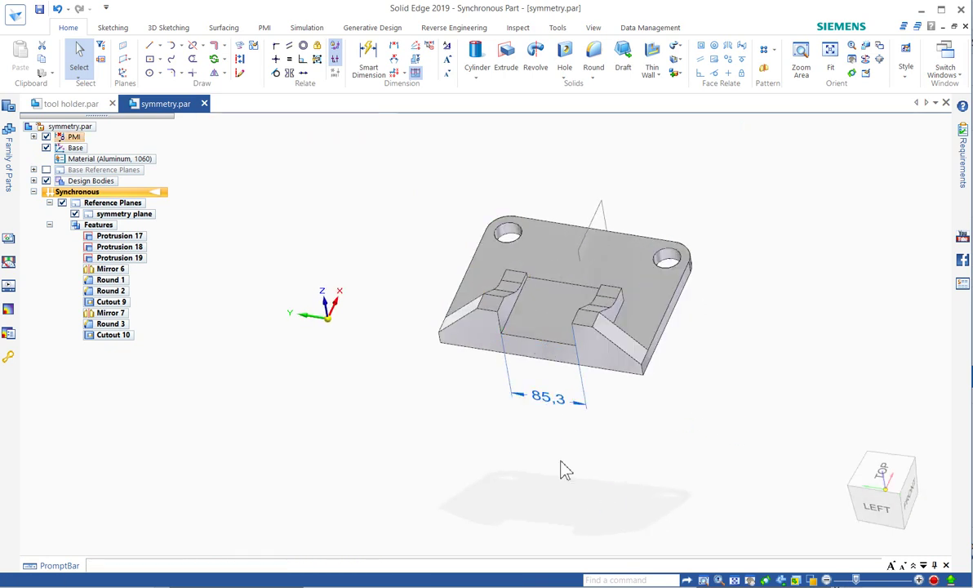
scroll(538, 435, up, 5)
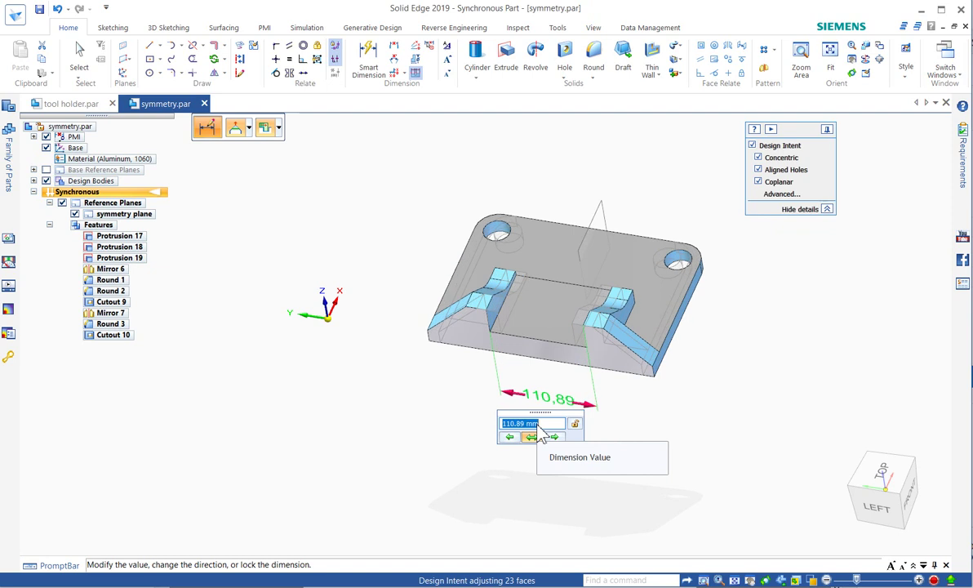
scroll(538, 435, down, 2)
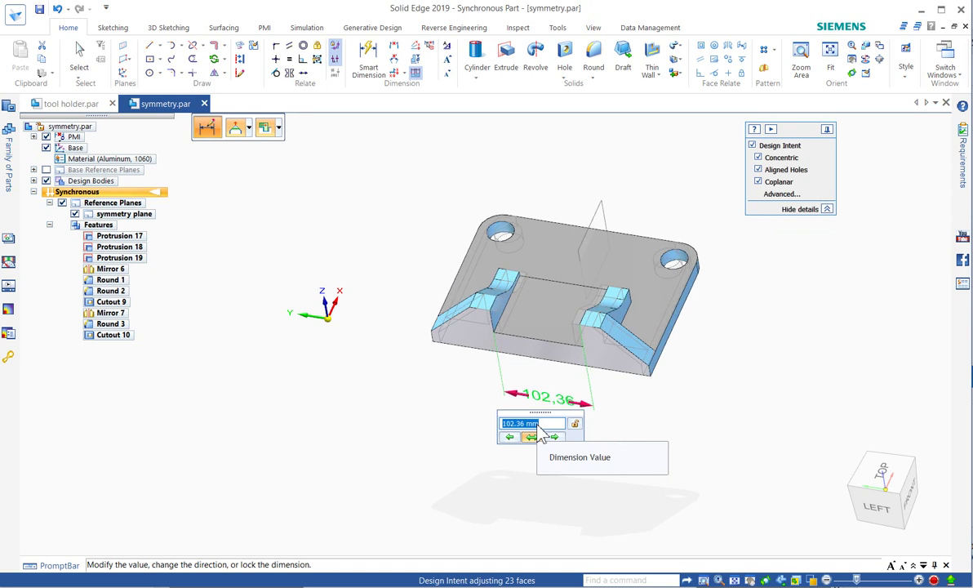
text(100)
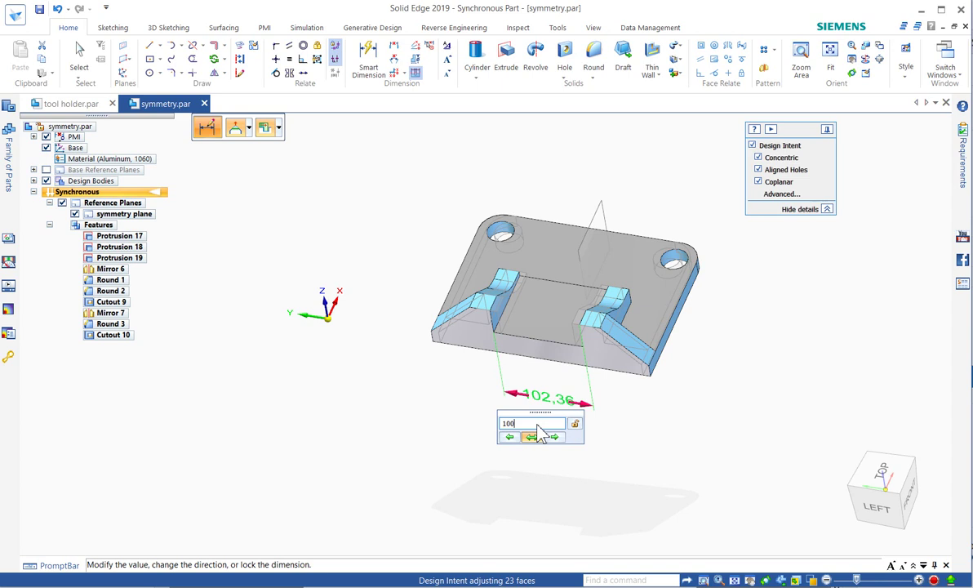
key(Return)
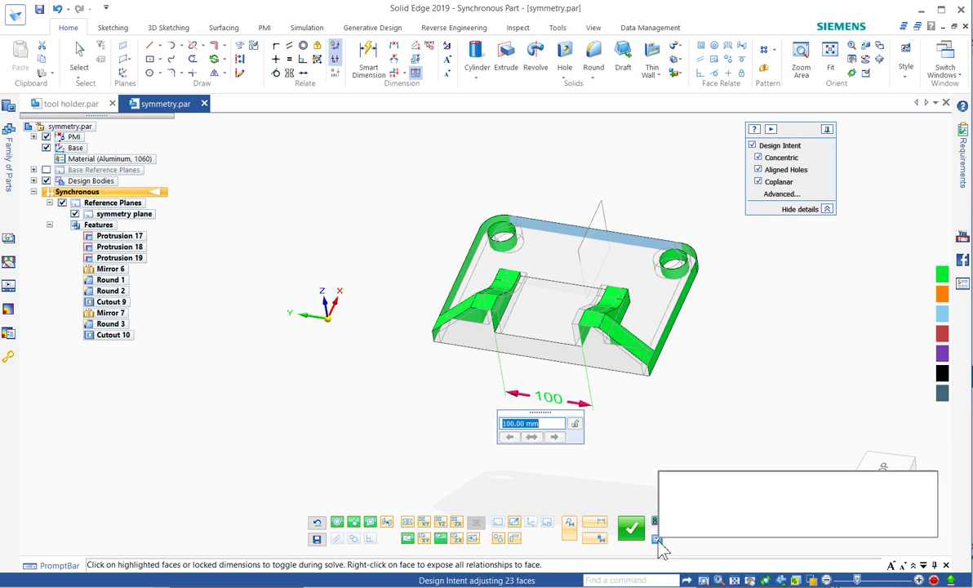
key(Return)
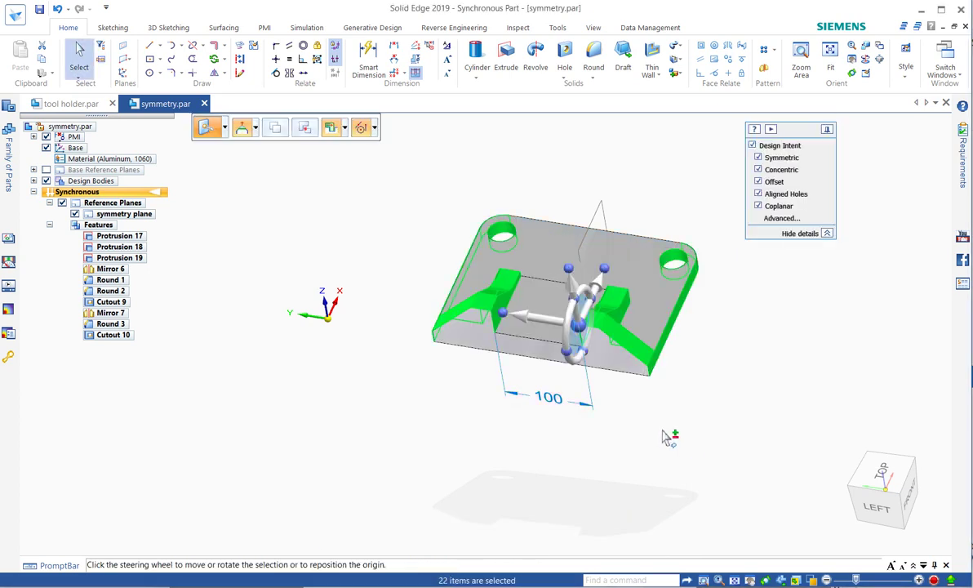
key(Escape)
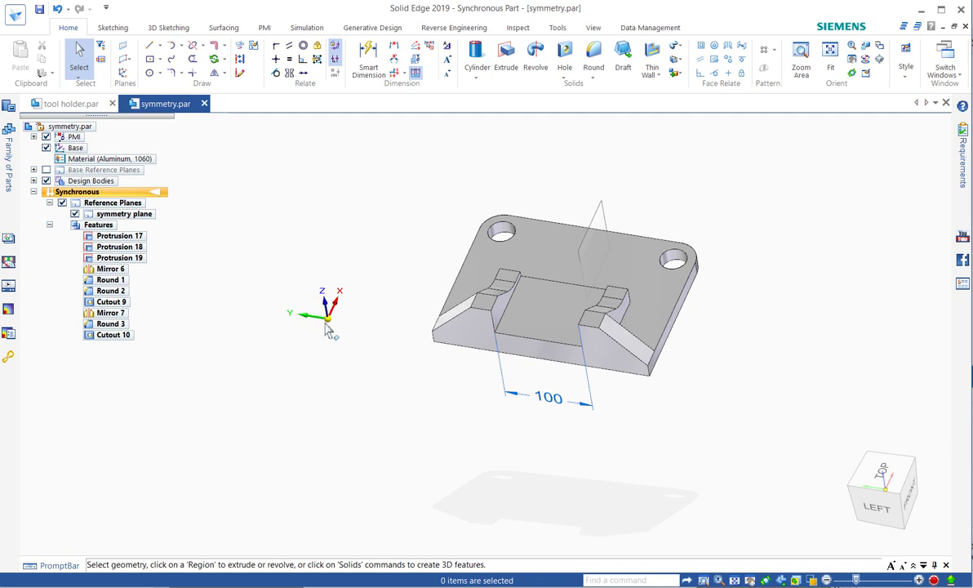
QuickPick Design Body_1 and move the whole body sideways along its width axis.
right_click(549, 307)
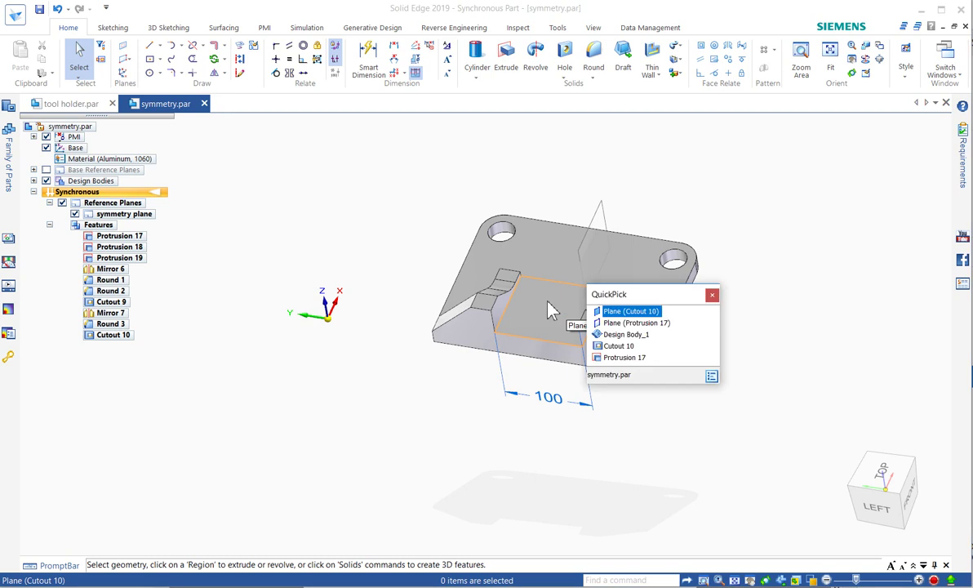
click(617, 335)
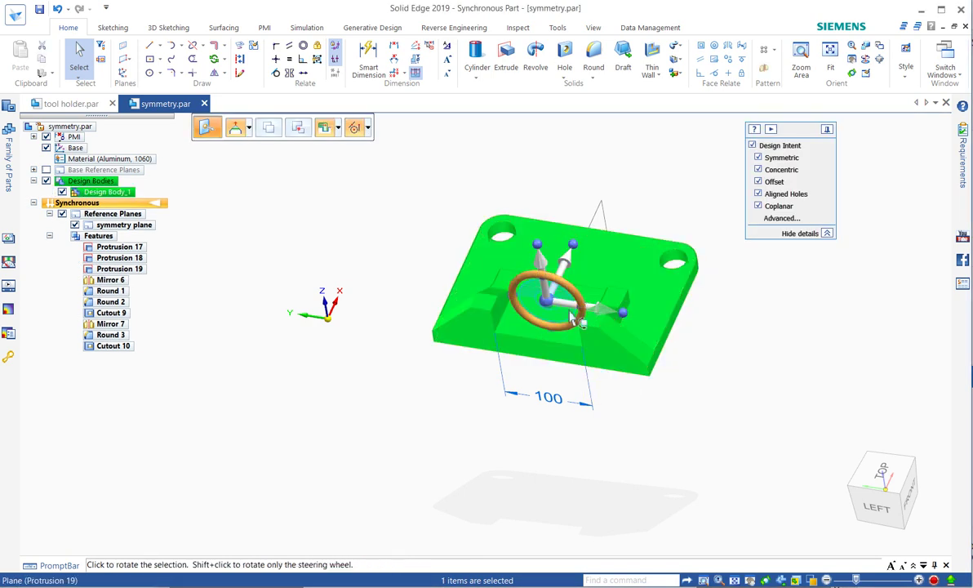
mouse_move(547, 303)
mouse_down()
mouse_move(516, 351)
mouse_move(510, 331)
mouse_move(545, 349)
mouse_move(557, 335)
mouse_move(541, 350)
mouse_up()
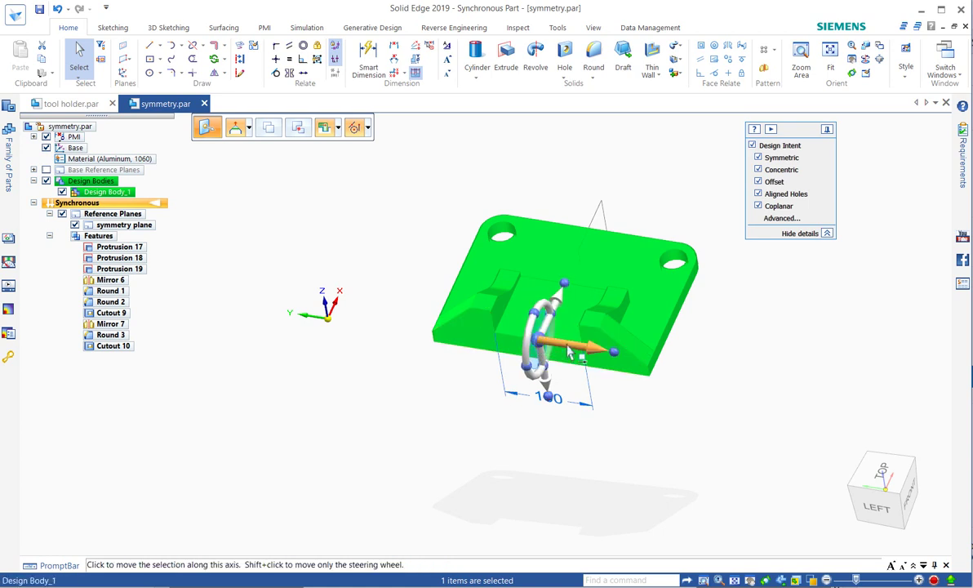
click(569, 351)
click(330, 327)
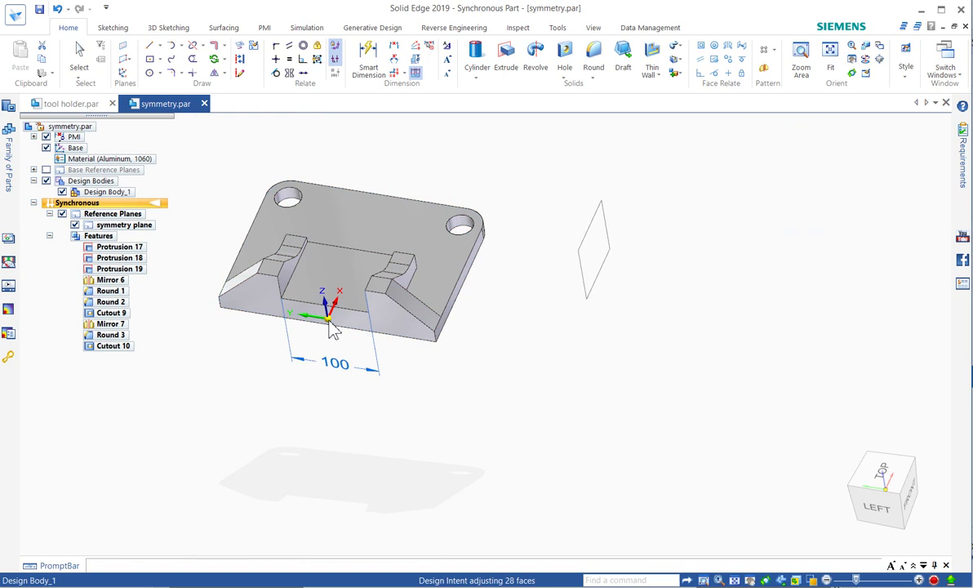
click(534, 390)
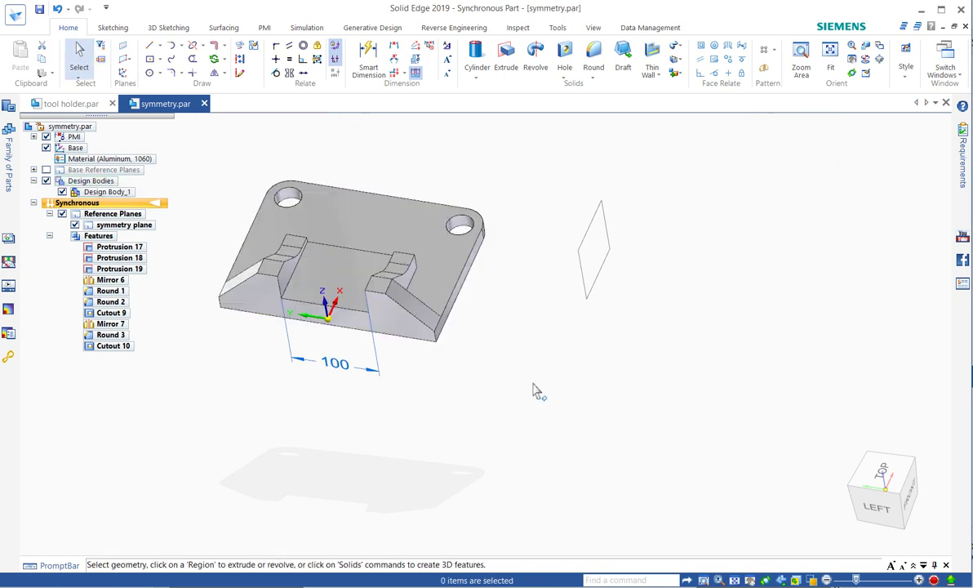
Move the part's right end face 9.60 mm along its axis.
scroll(619, 400, down, 2)
middle_drag(619, 400, 528, 333)
click(490, 323)
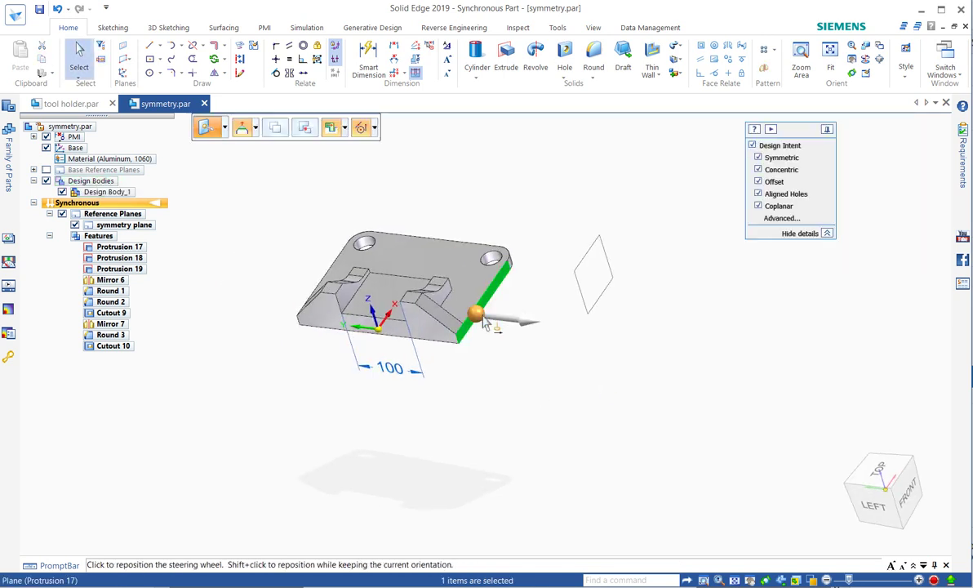
click(494, 323)
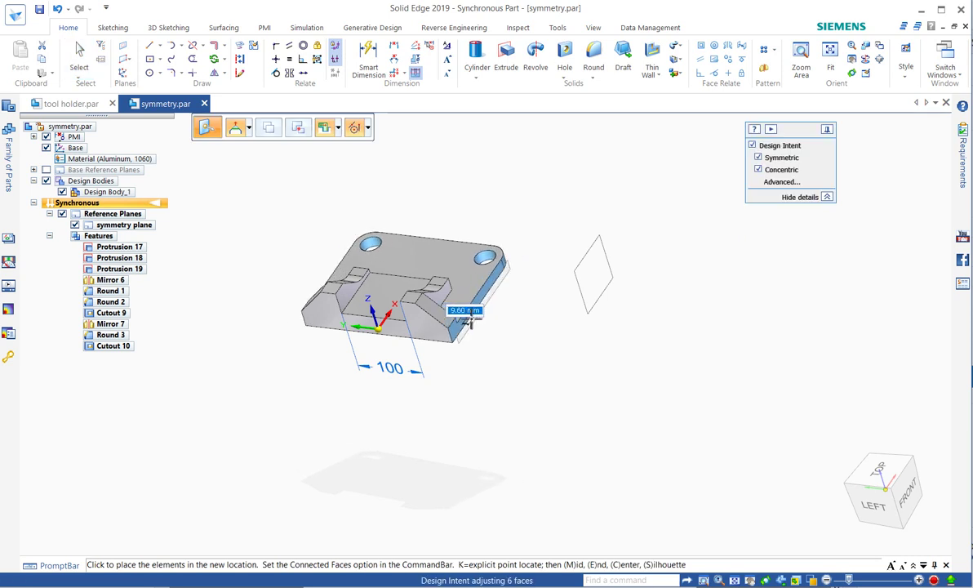
click(471, 324)
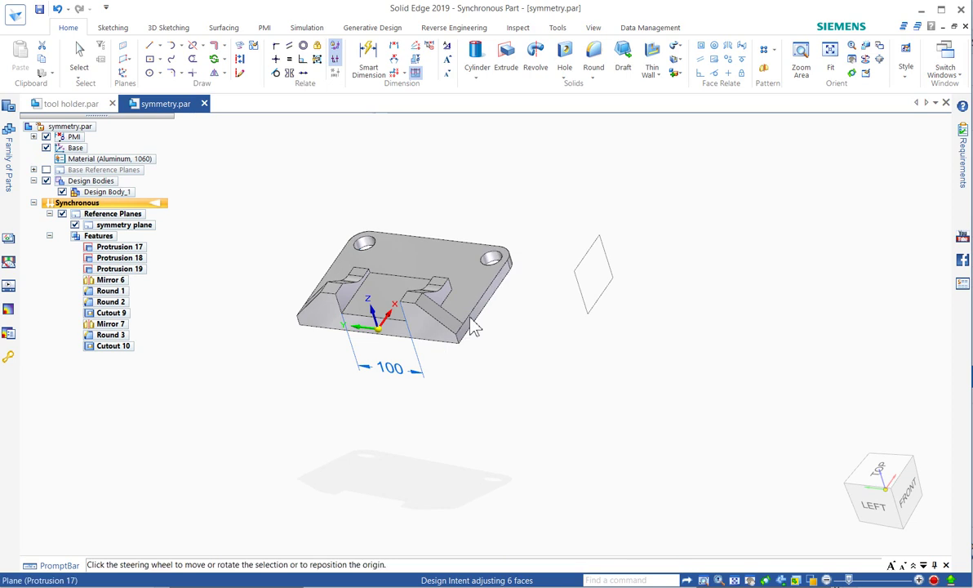
key(Escape)
Delete the symmetry plane from the part.
middle_drag(577, 381, 372, 440)
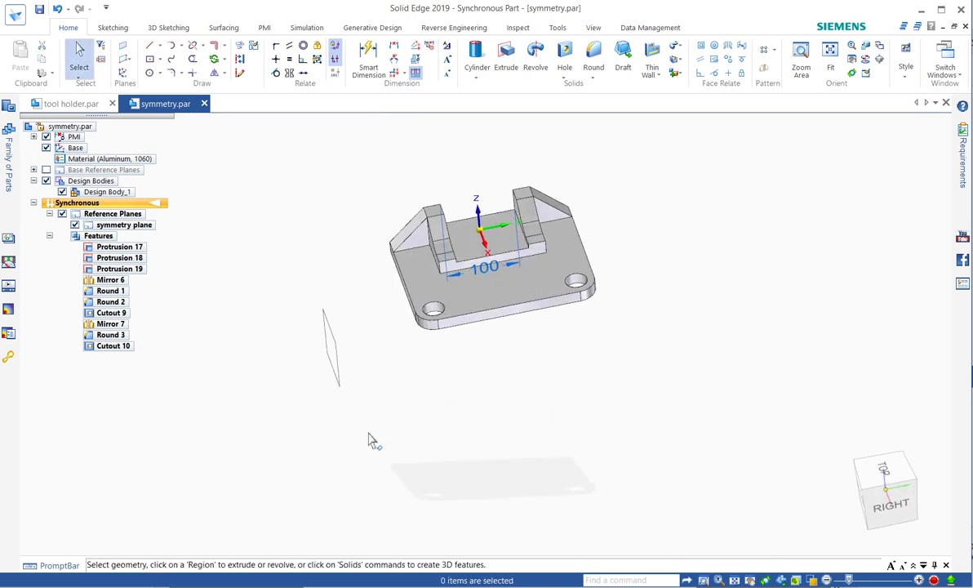
click(342, 375)
key(Delete)
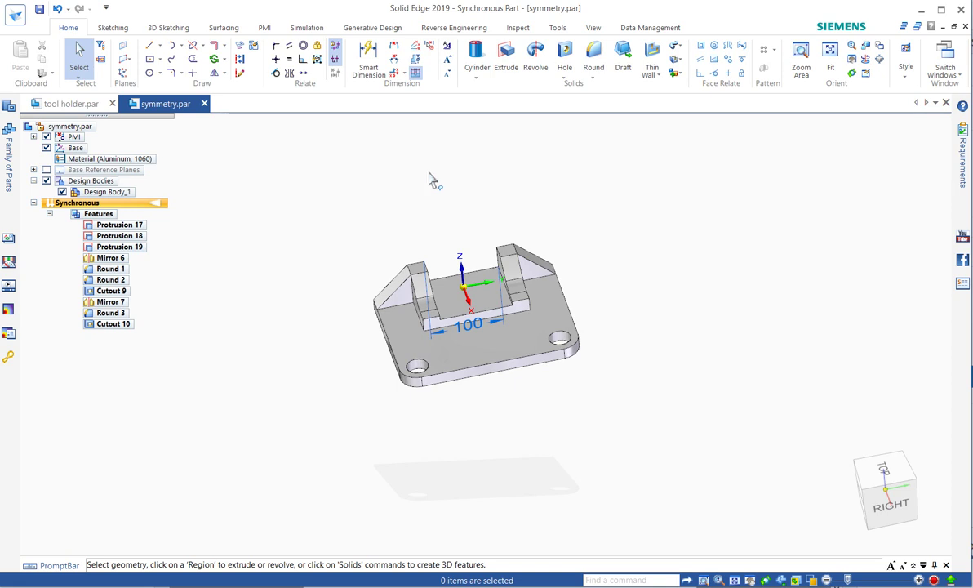
click(485, 351)
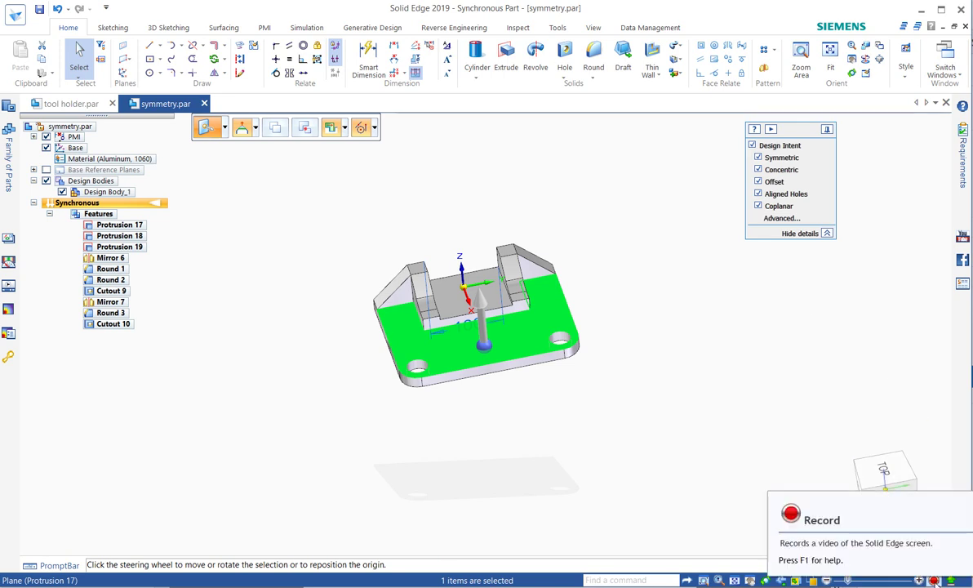
click(935, 580)
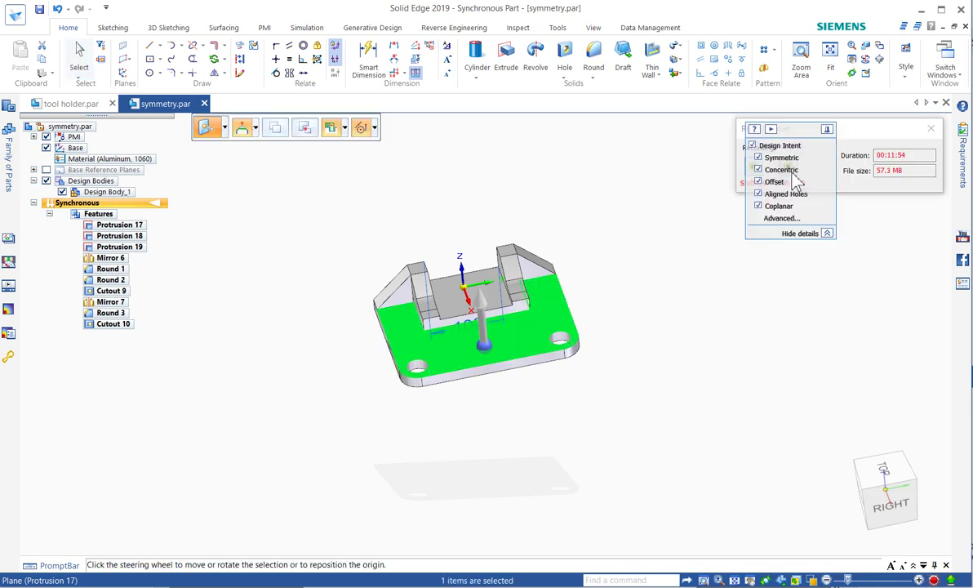
drag(799, 130, 857, 323)
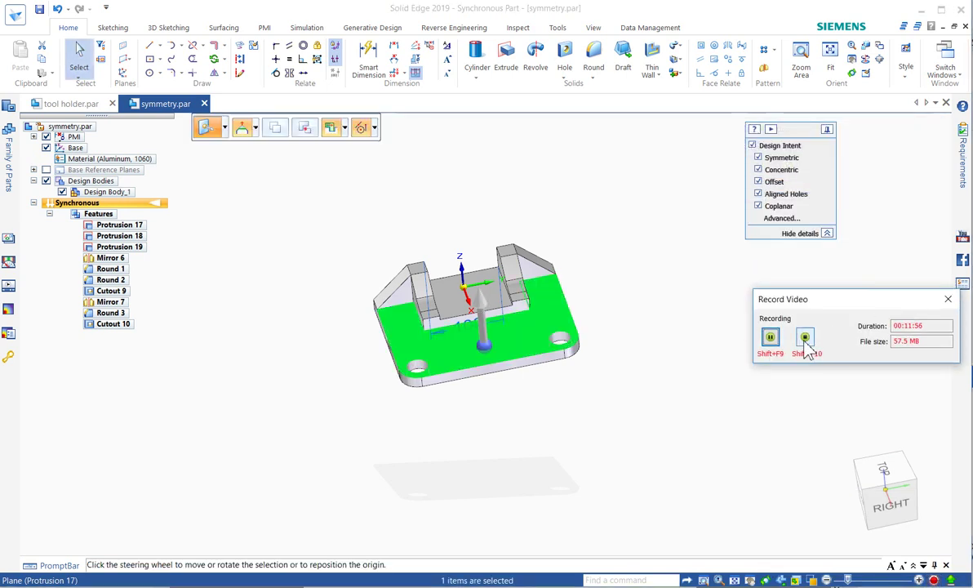